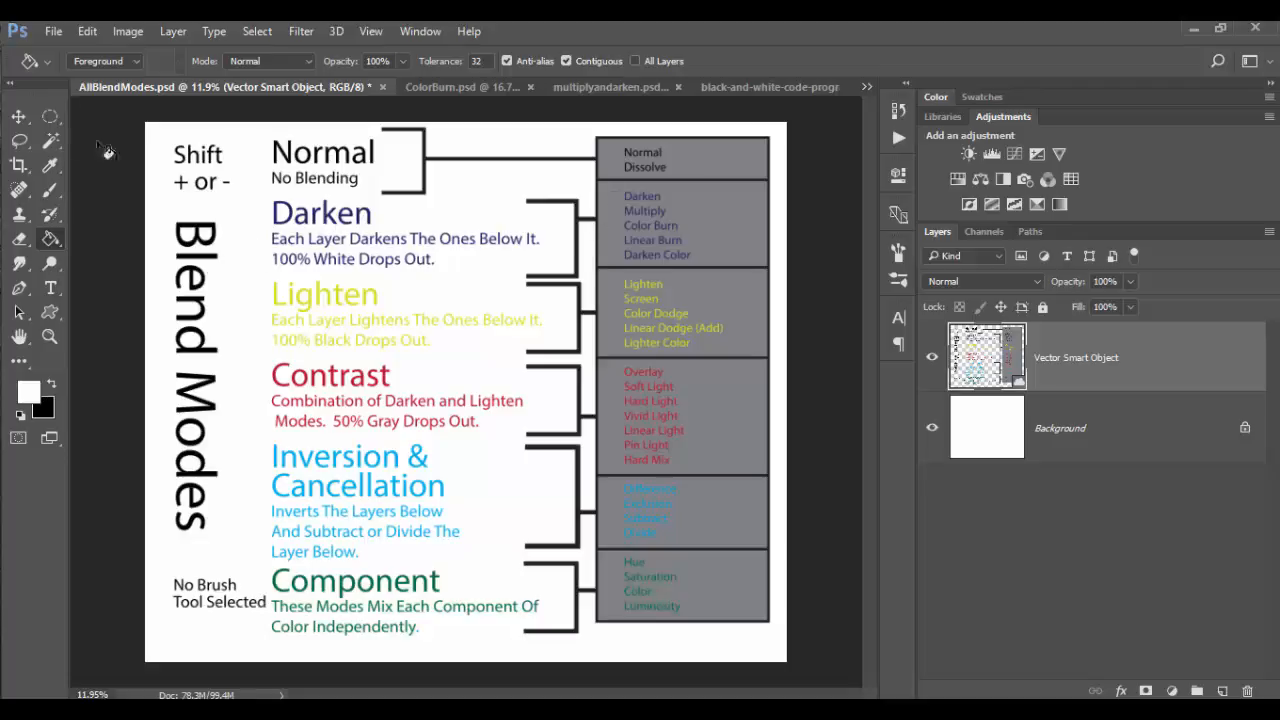
Activate the Move tool and toggle the Vector Smart Object layer's visibility off and on
{"action": "left_click", "coordinate": [18, 116]}
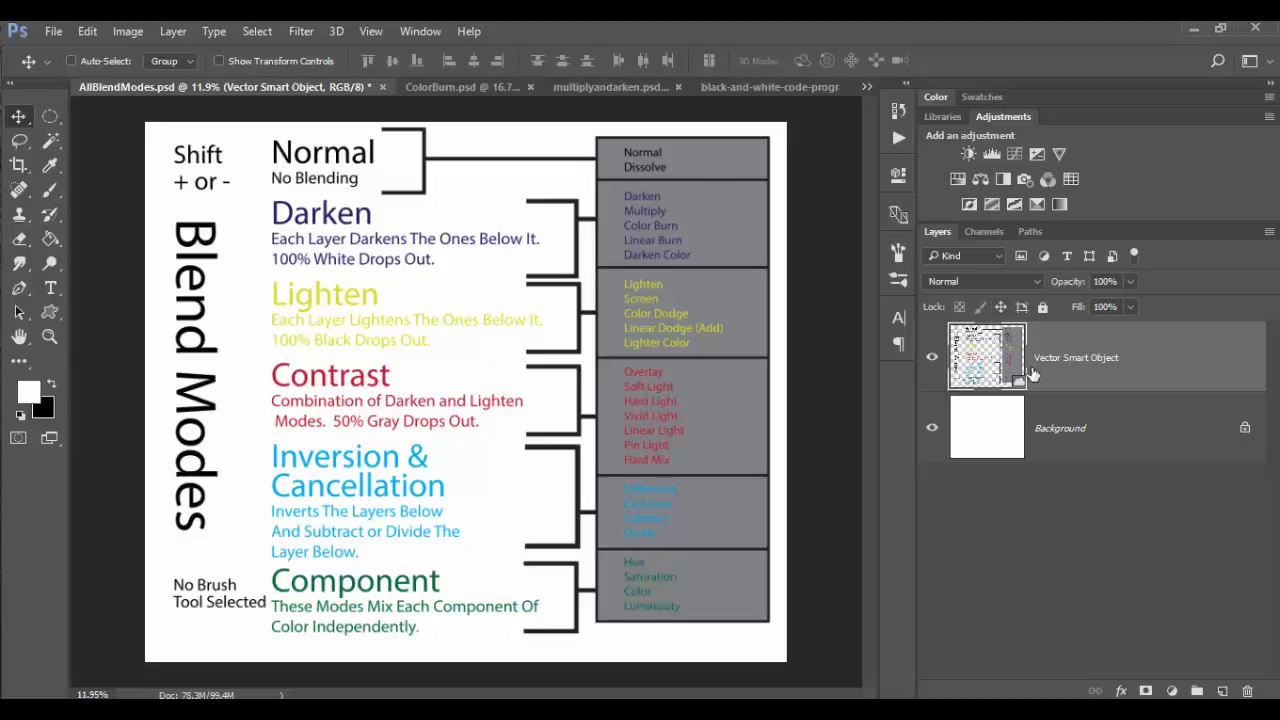
{"action": "left_click", "coordinate": [932, 362]}
{"action": "left_click", "coordinate": [932, 362]}
In black-and-white-code-programming-tech-79290.jpeg, hide Layer 1 and Invert 1 to inspect the Background layer, and show both again
{"action": "left_click", "coordinate": [762, 88]}
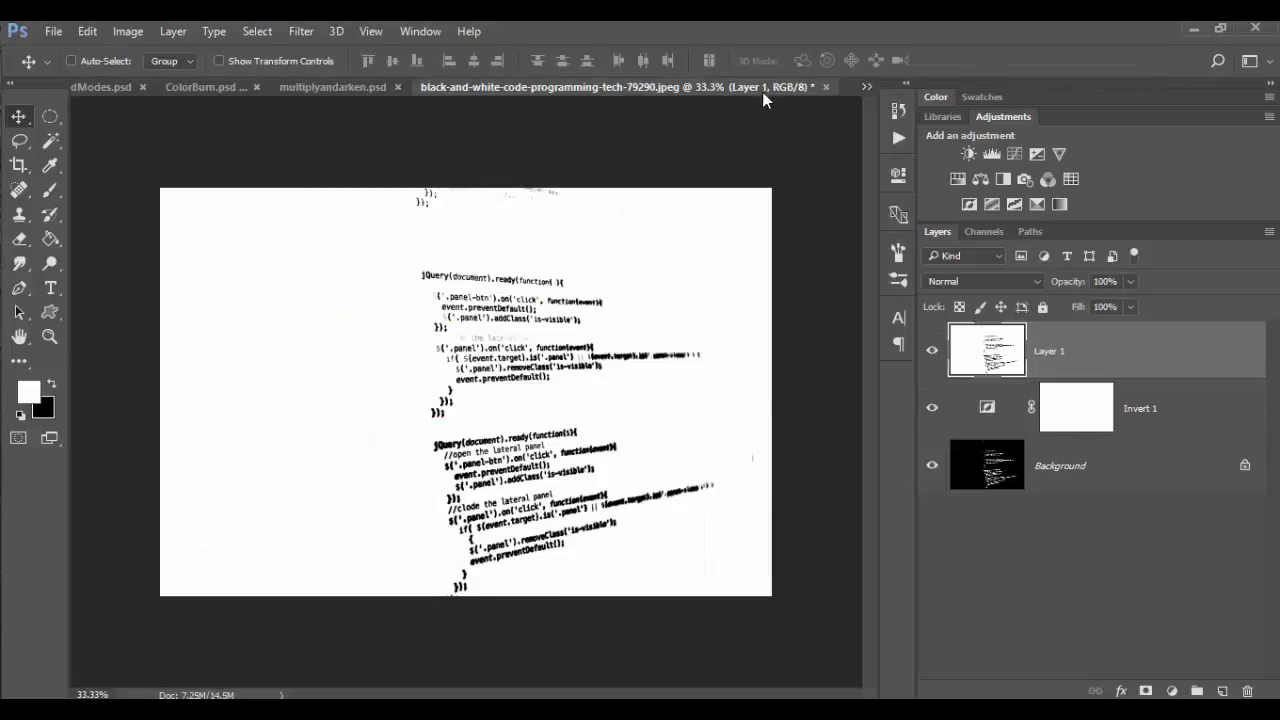
{"action": "left_click", "coordinate": [931, 356]}
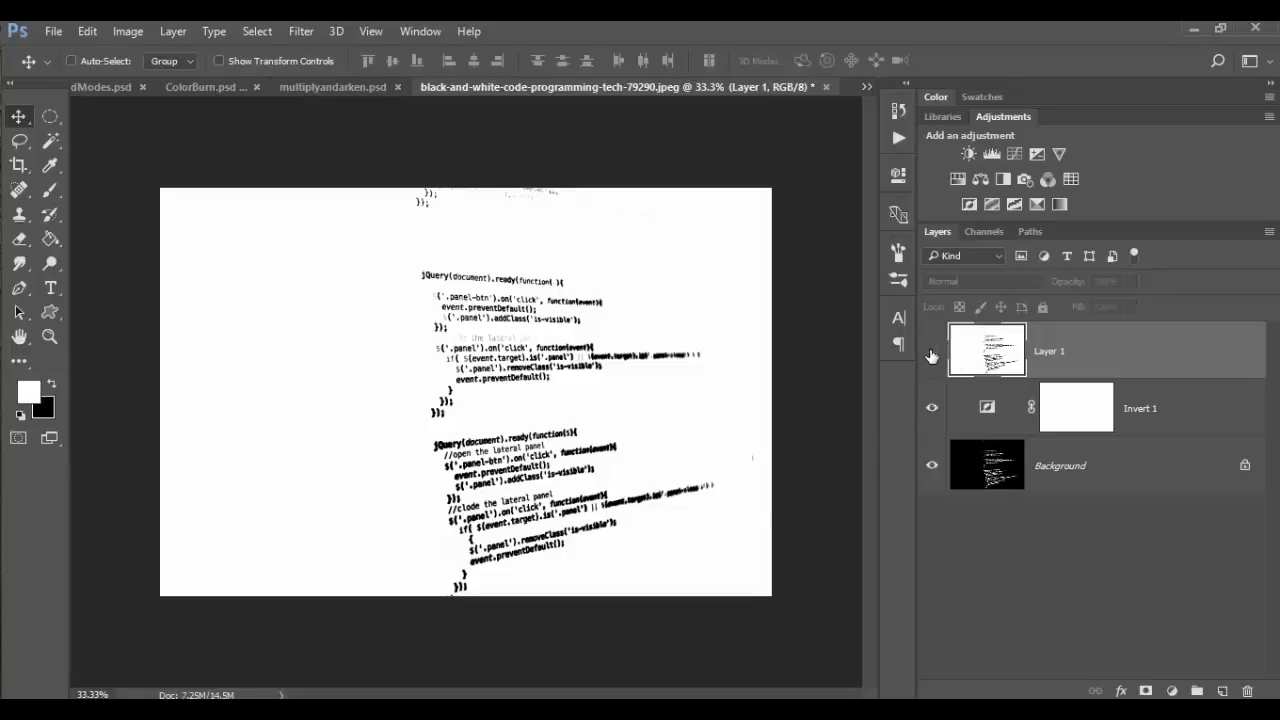
{"action": "left_click", "coordinate": [930, 410]}
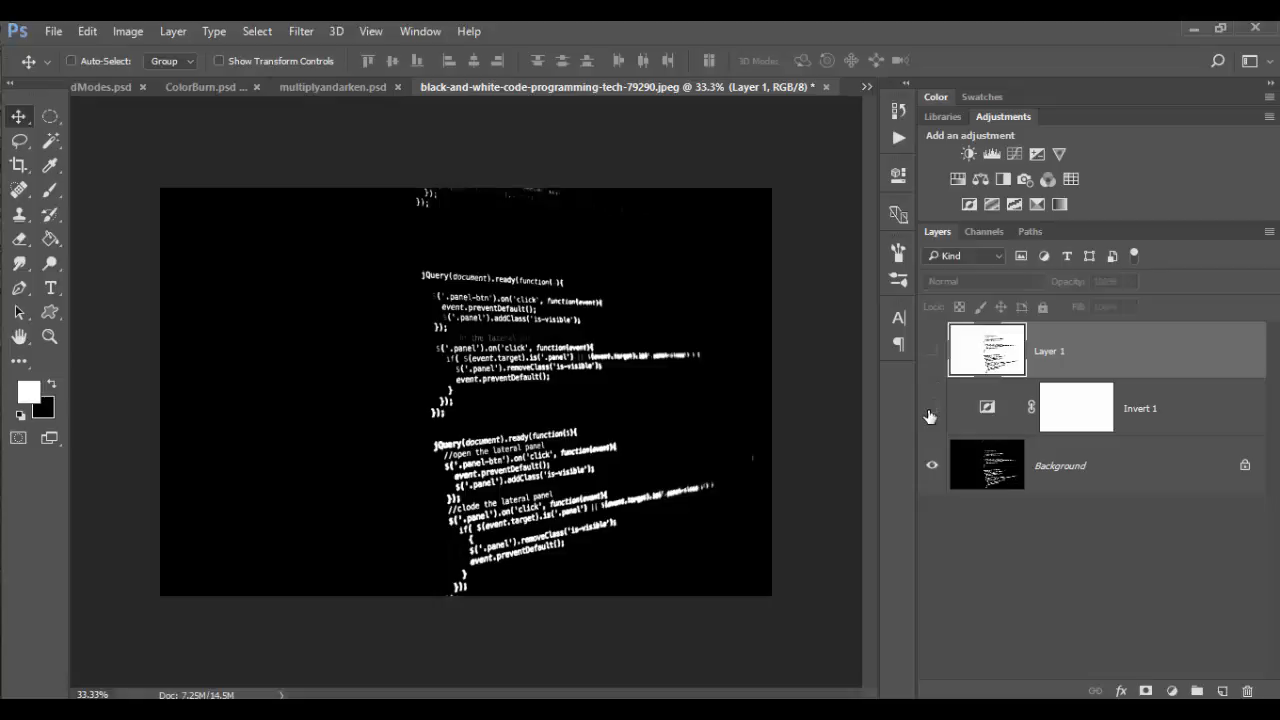
{"action": "left_click", "coordinate": [1112, 466]}
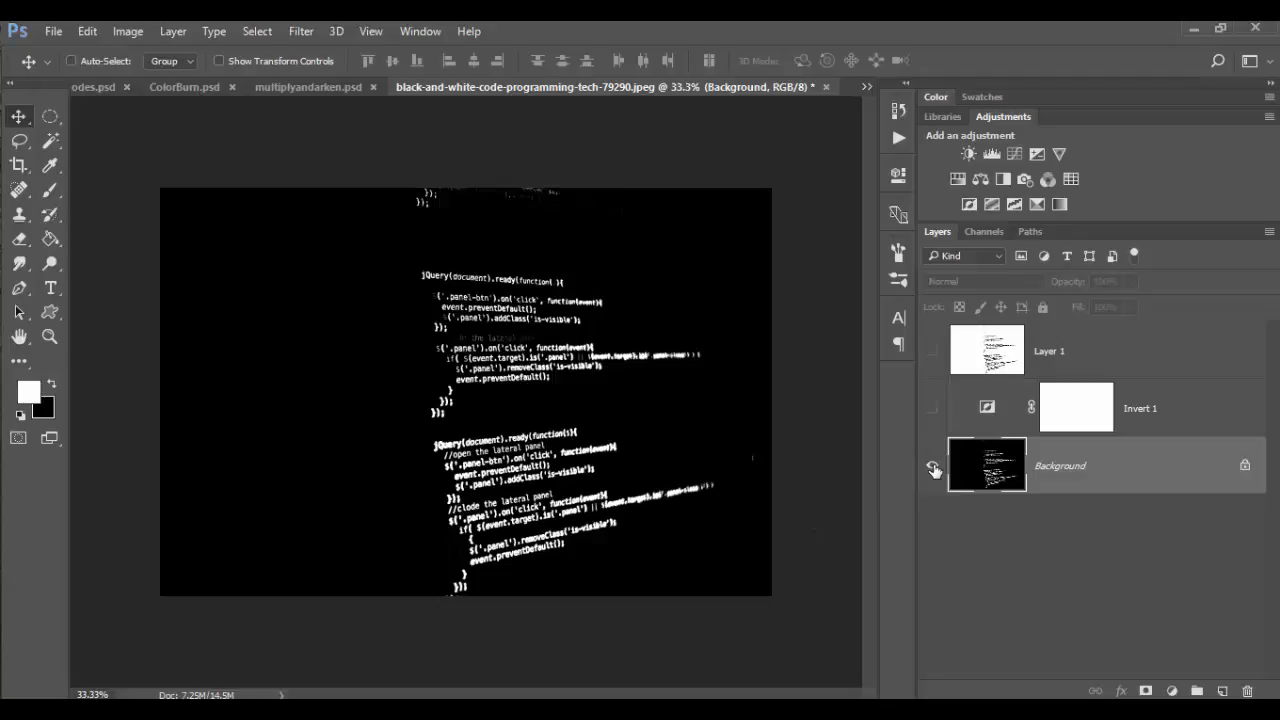
{"action": "left_click", "coordinate": [934, 409]}
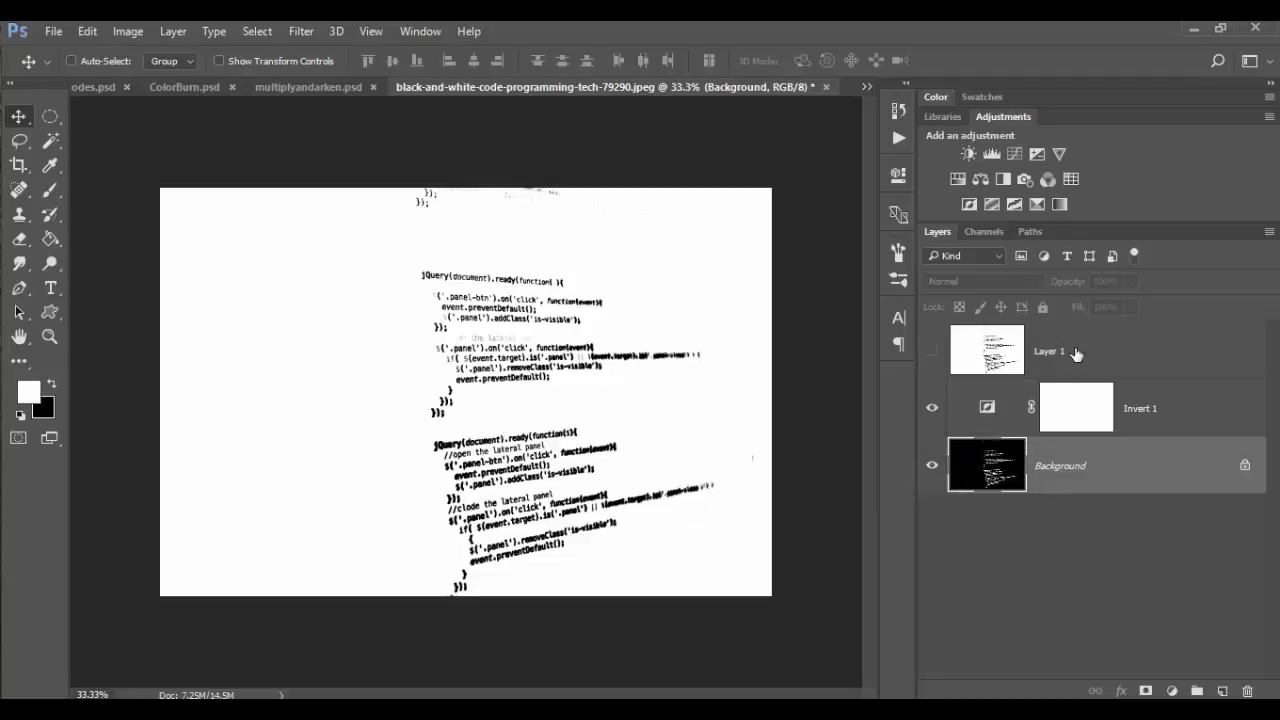
{"action": "left_click", "coordinate": [1075, 353]}
{"action": "left_click", "coordinate": [932, 351]}
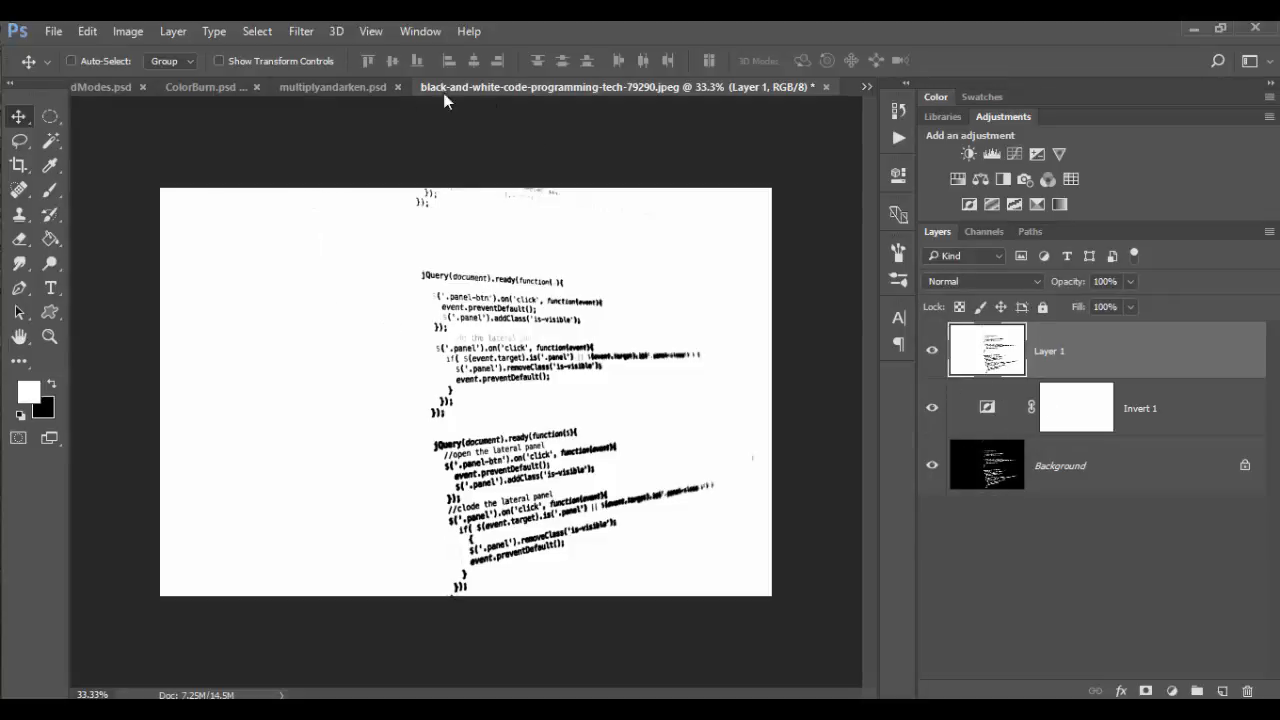
In multiplyandarken.psd, hide the Composite, Multiply 2, Multiply, Levels 1 and Darken layers so only the Normal layer shows
{"action": "left_click", "coordinate": [344, 86]}
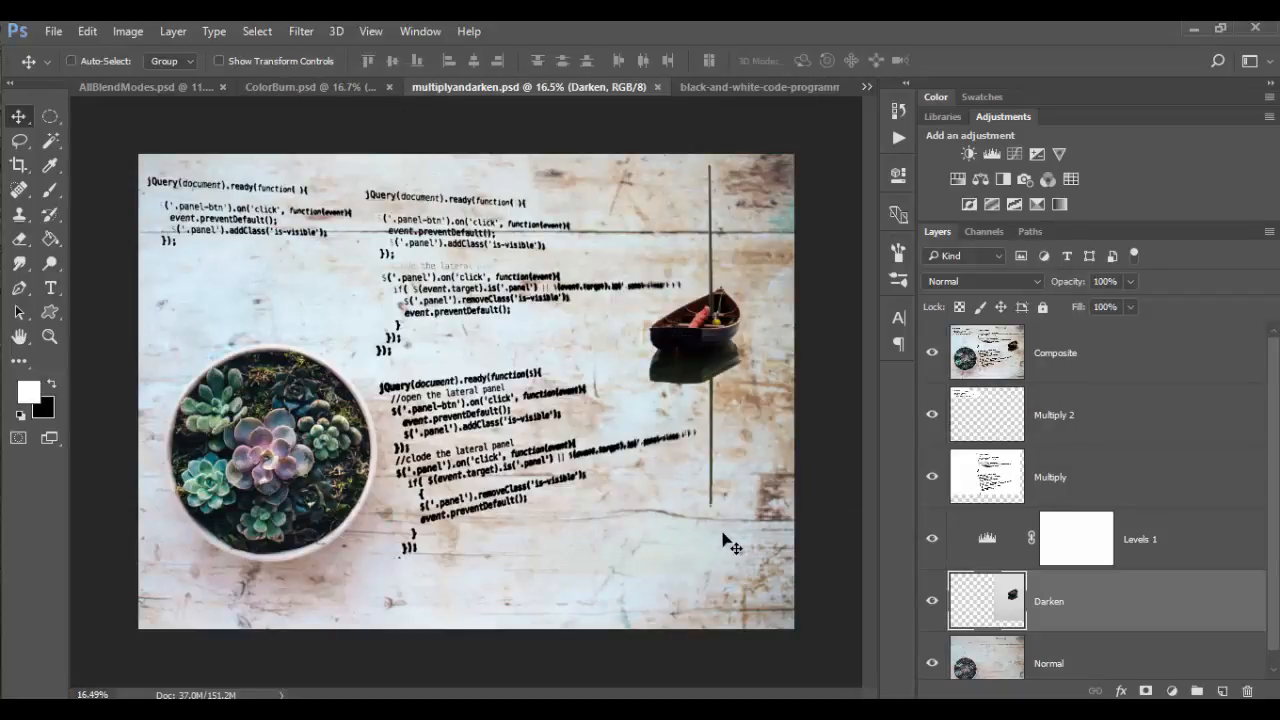
{"action": "left_click", "coordinate": [933, 354]}
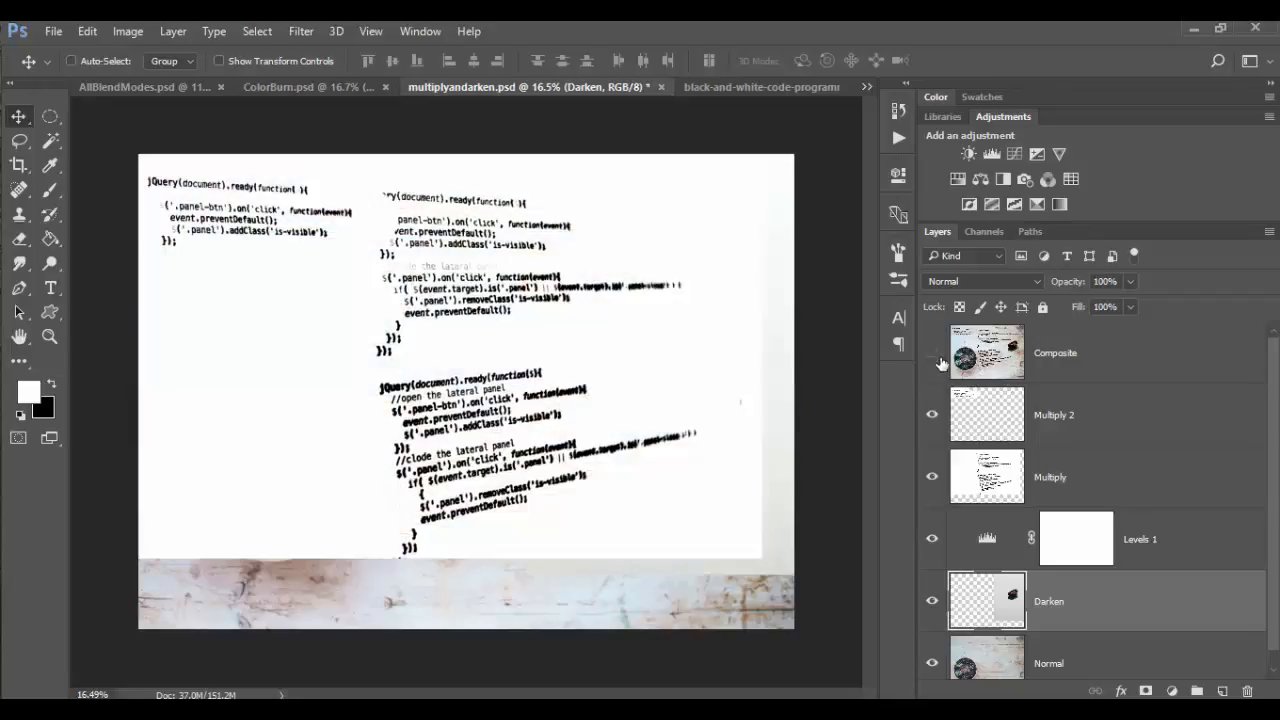
{"action": "left_click", "coordinate": [932, 415]}
{"action": "left_click", "coordinate": [932, 477]}
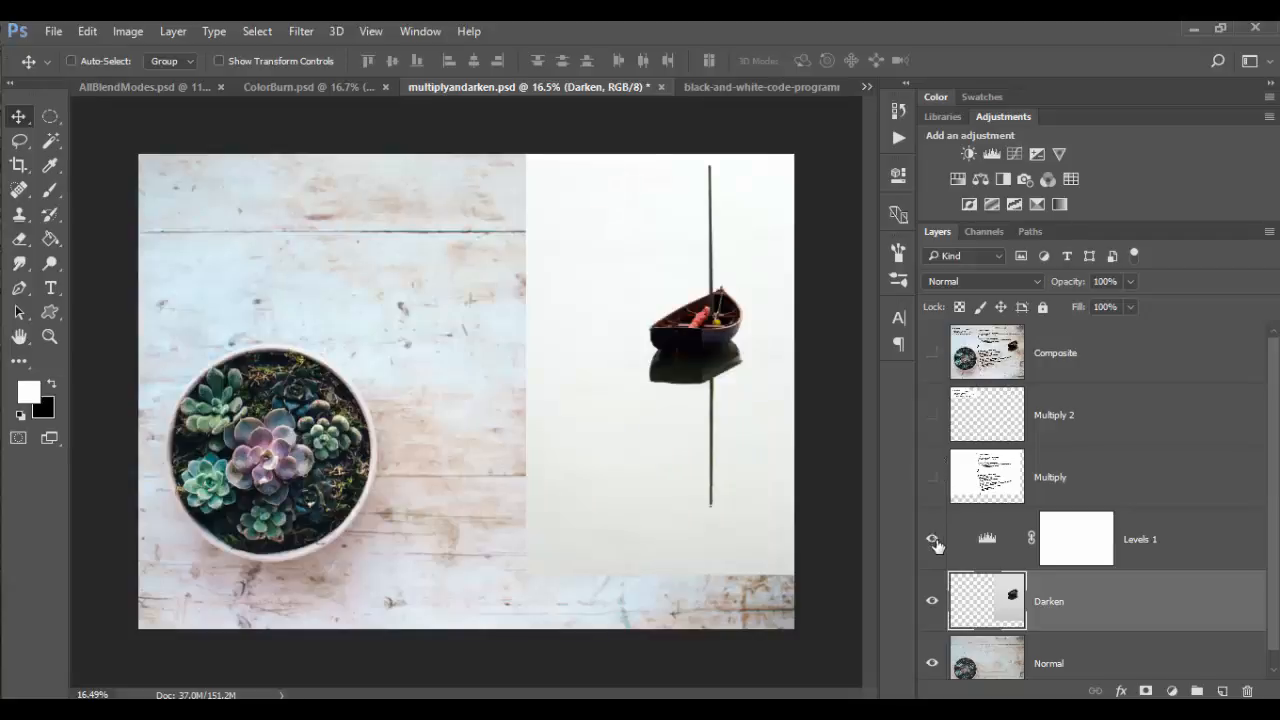
{"action": "left_click", "coordinate": [932, 539]}
{"action": "left_click", "coordinate": [931, 602]}
{"action": "scroll", "coordinate": [1108, 514], "scroll_direction": "down", "scroll_amount": 1}
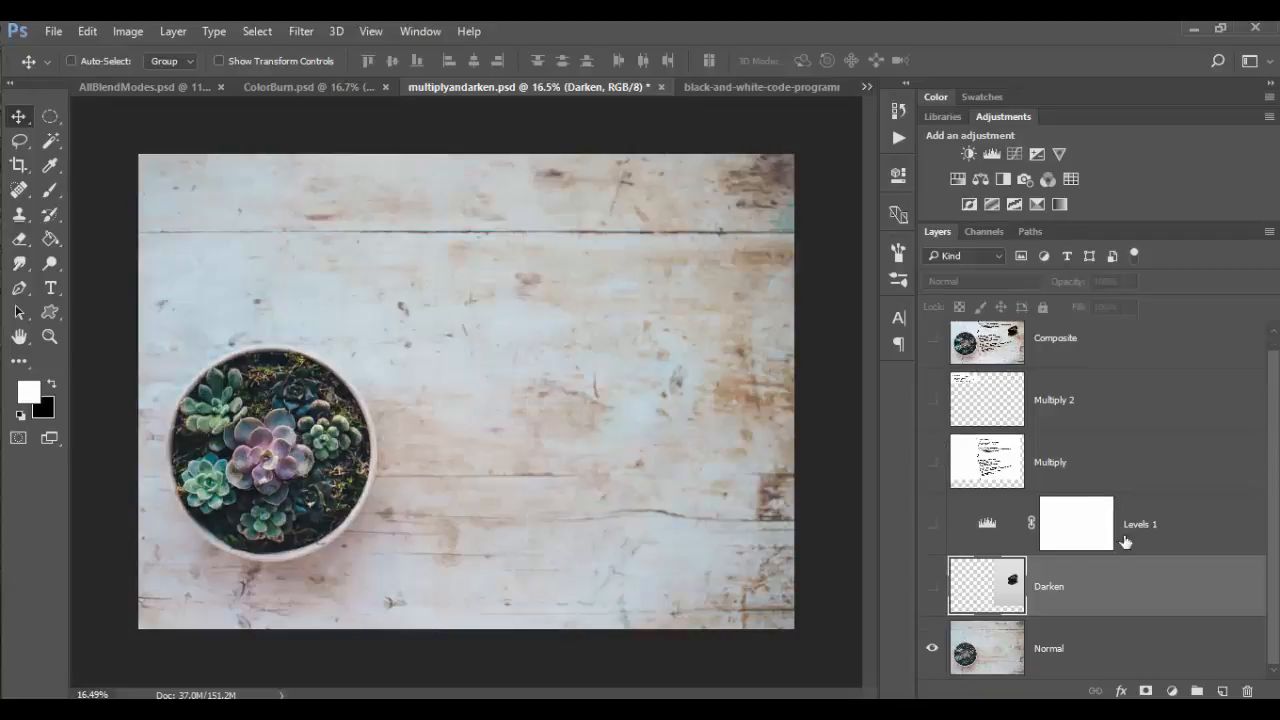
Select the Normal layer and toggle its visibility off and on
{"action": "left_click", "coordinate": [955, 648]}
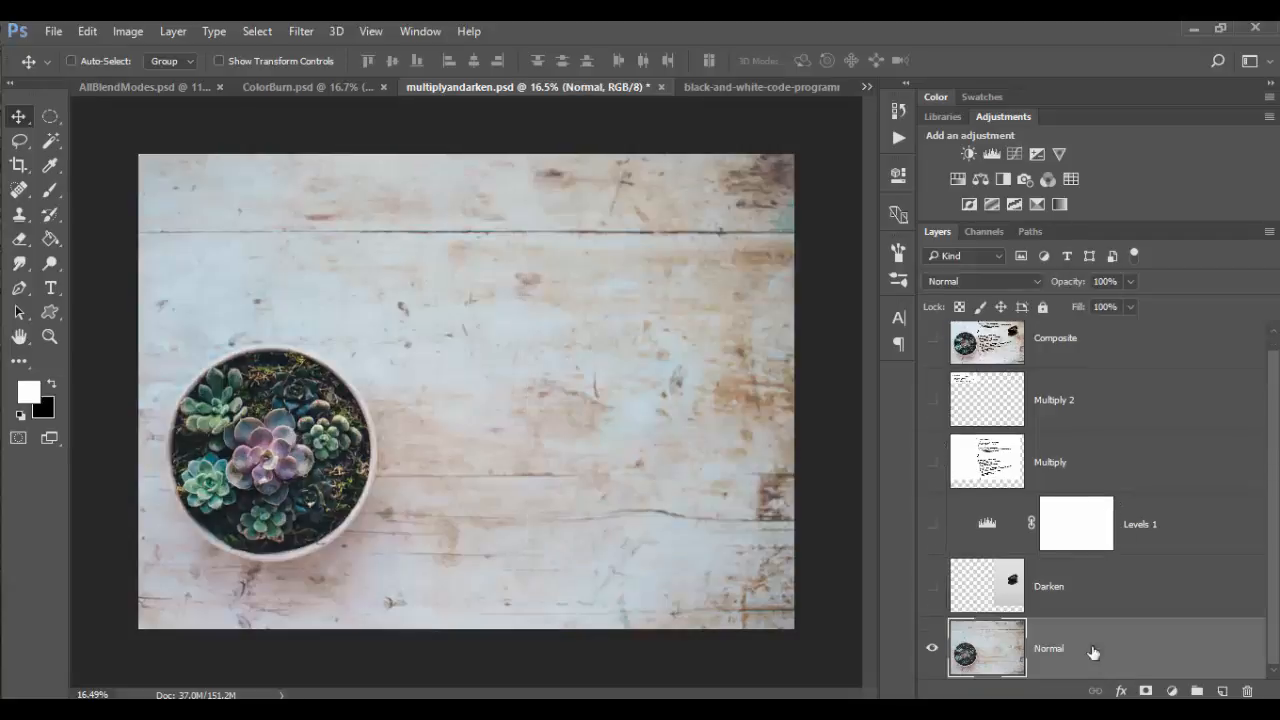
{"action": "left_click", "coordinate": [932, 650]}
{"action": "left_click", "coordinate": [932, 650]}
Show the Darken layer with the boat and set its blend mode to Darken after trying Multiply
{"action": "left_click", "coordinate": [1069, 588]}
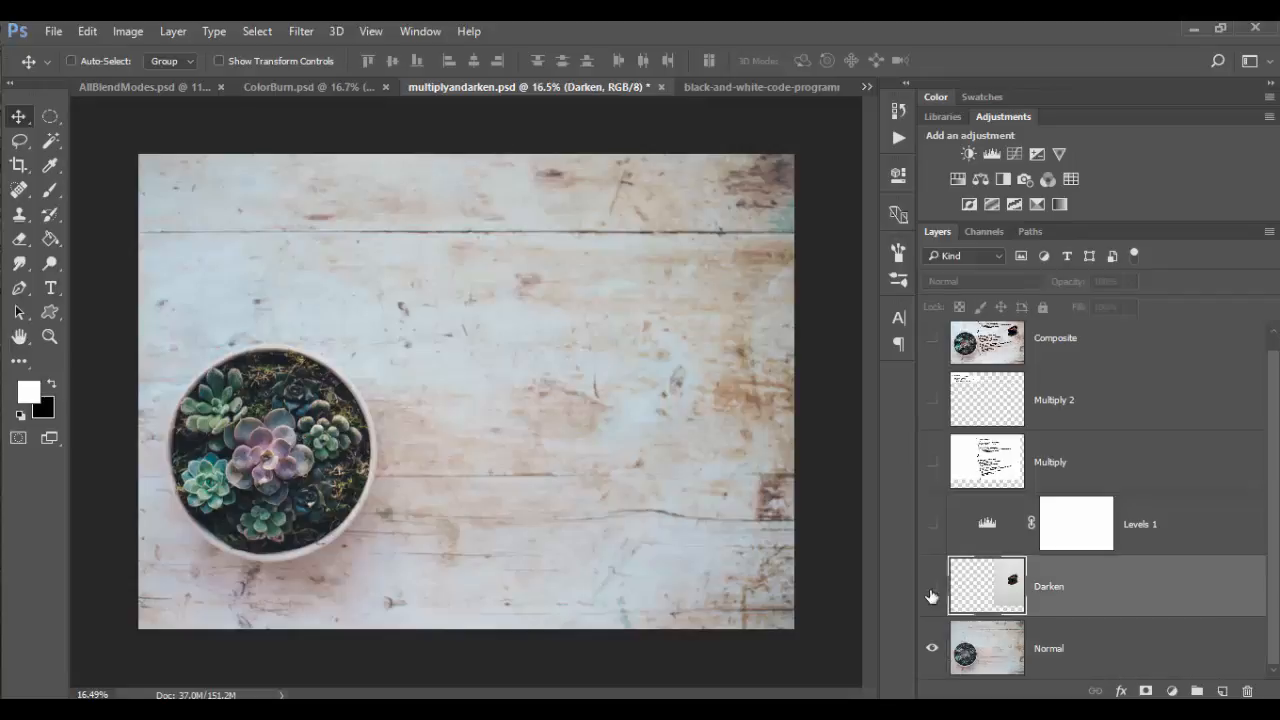
{"action": "left_click", "coordinate": [931, 590]}
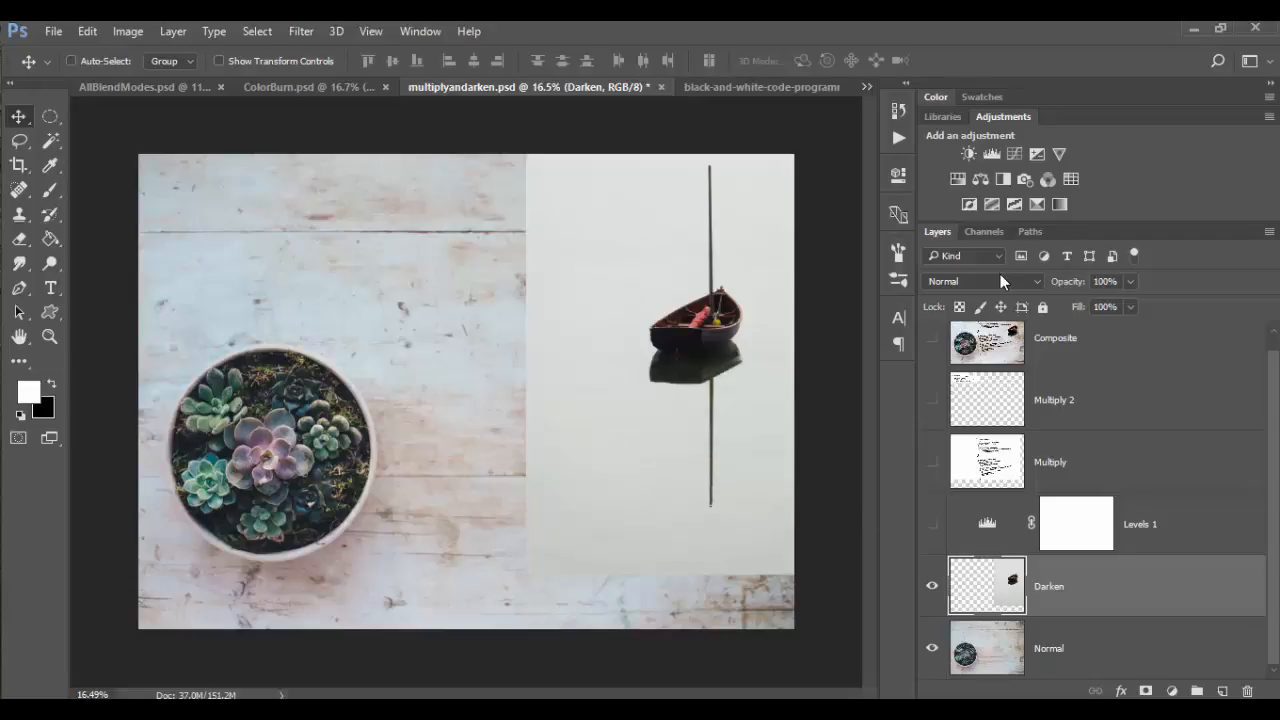
{"action": "left_click", "coordinate": [1000, 280]}
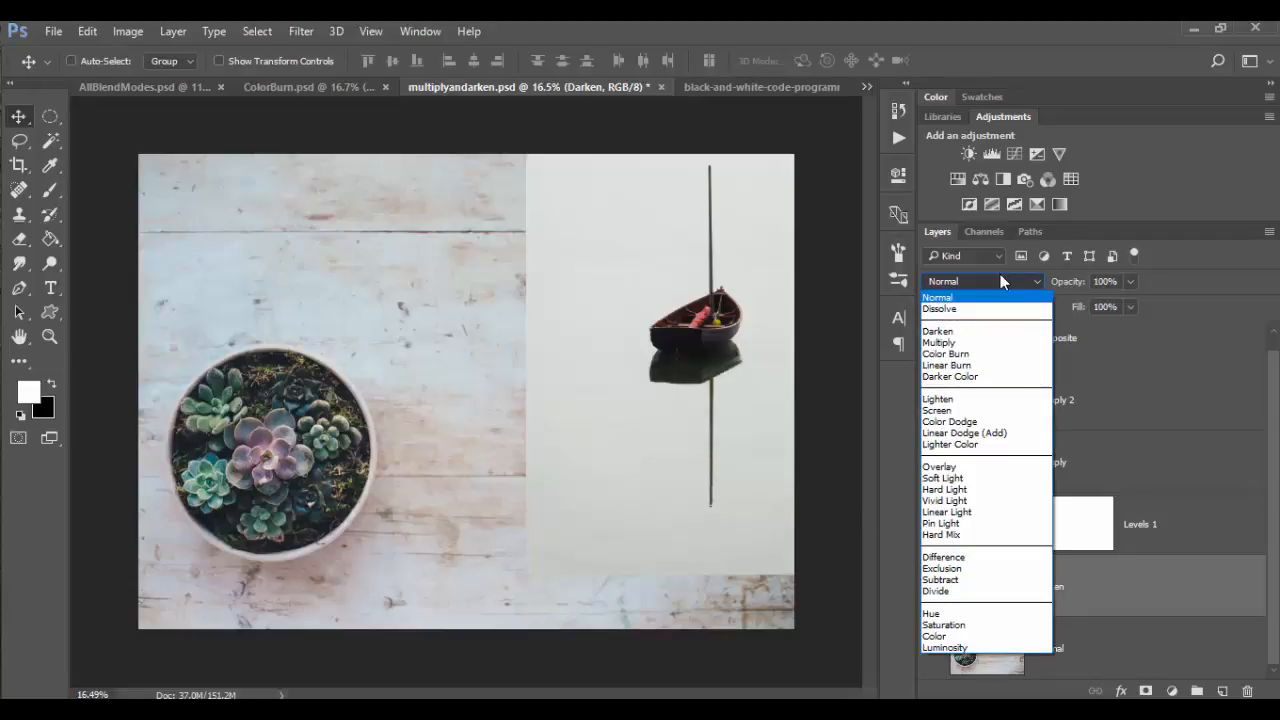
{"action": "left_click", "coordinate": [975, 346]}
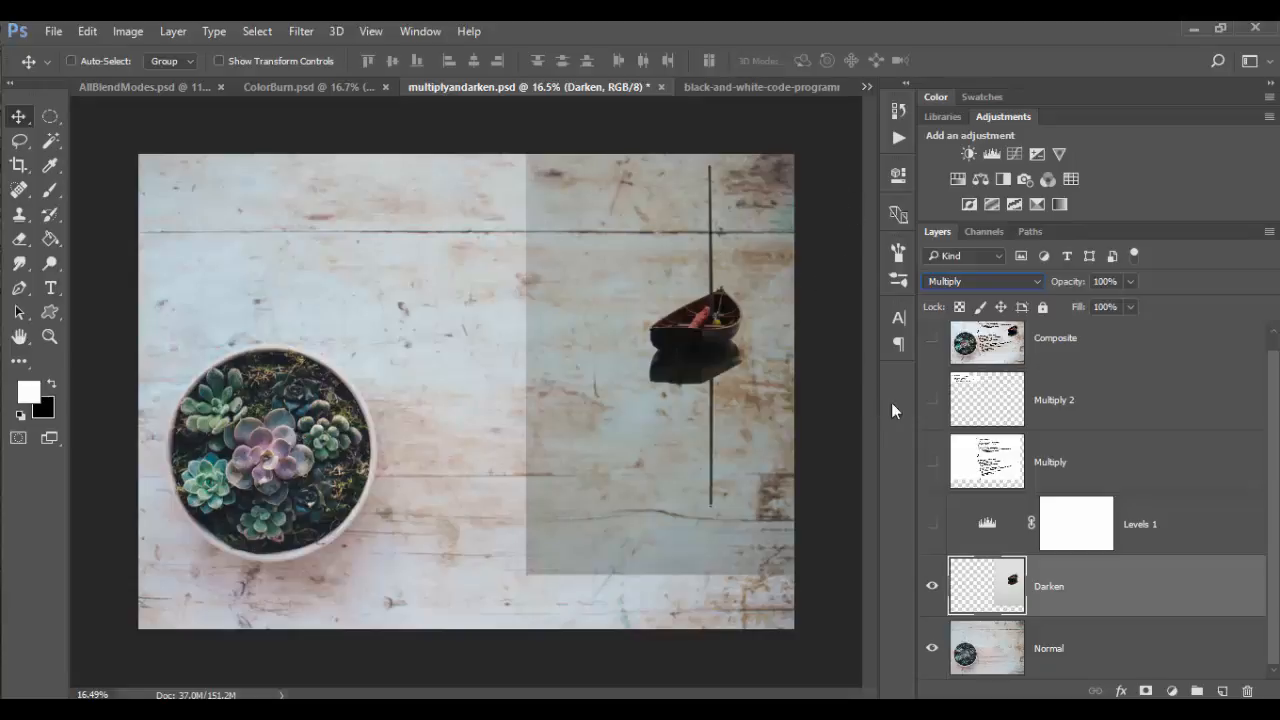
{"action": "left_click", "coordinate": [998, 281]}
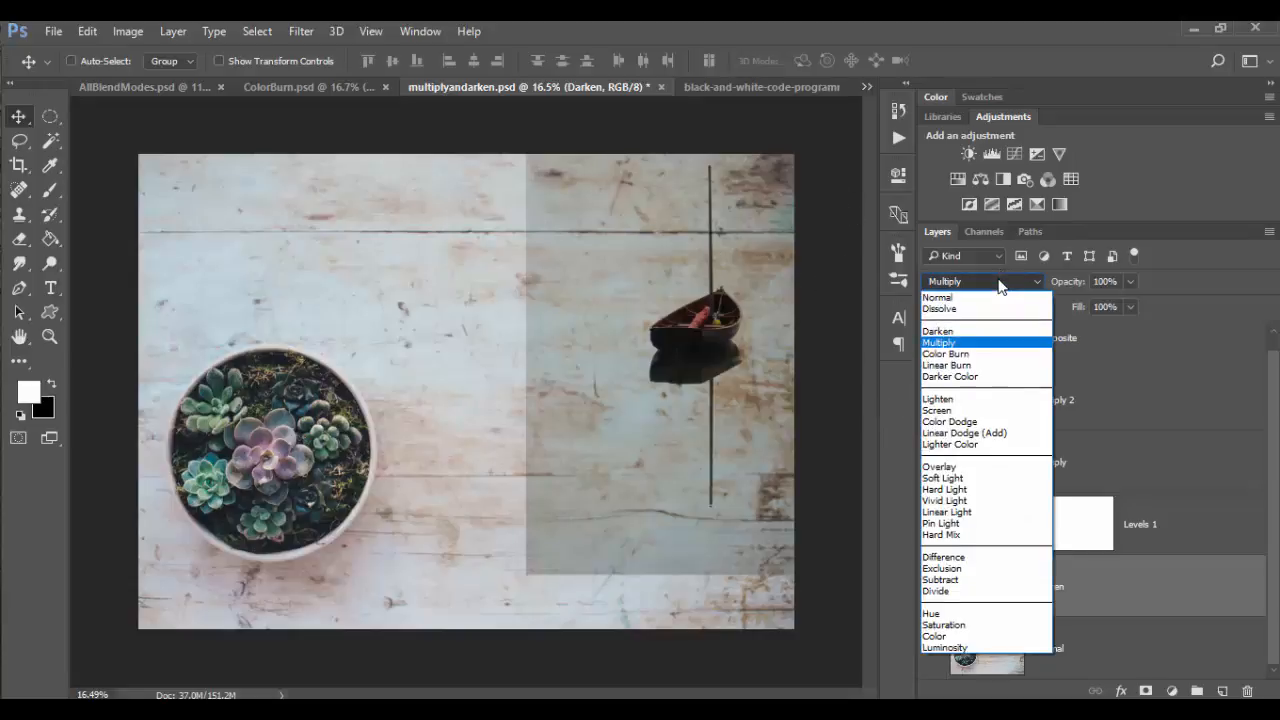
{"action": "left_click", "coordinate": [958, 338]}
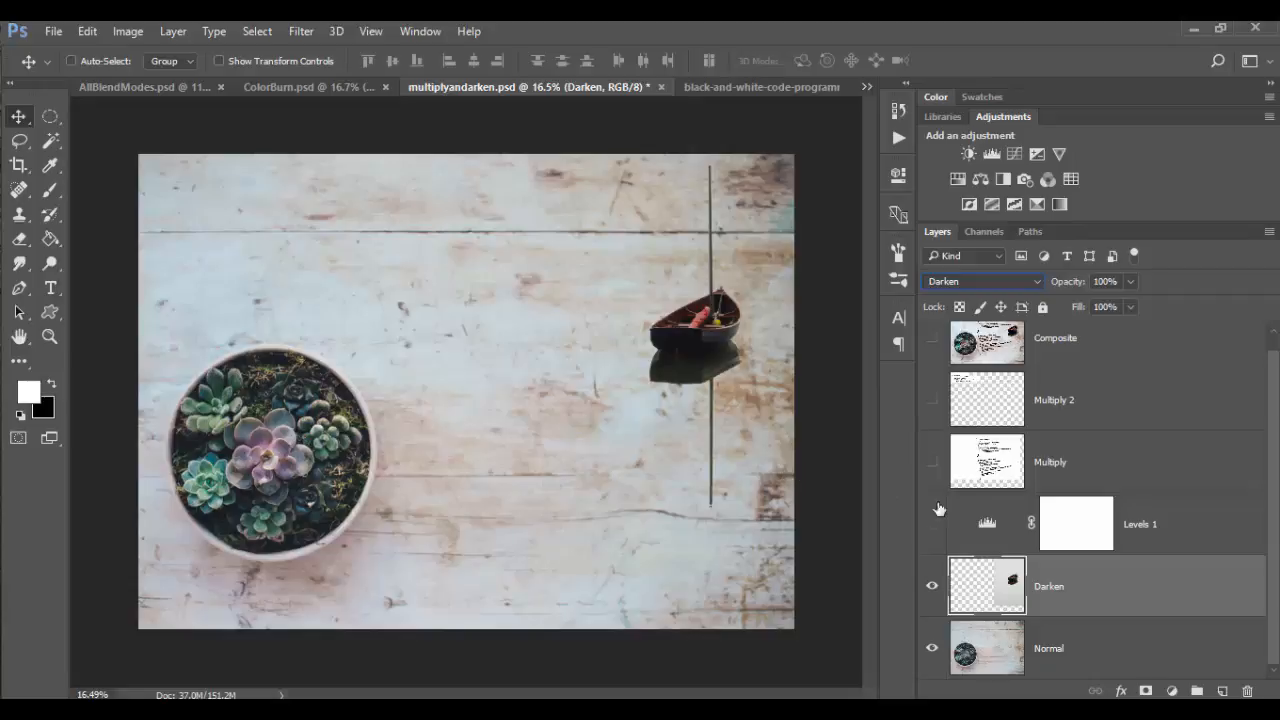
Show the Levels 1 adjustment and the Multiply layer, and set the Multiply layer's blend mode to Multiply
{"action": "left_click", "coordinate": [958, 524]}
{"action": "left_click", "coordinate": [931, 524]}
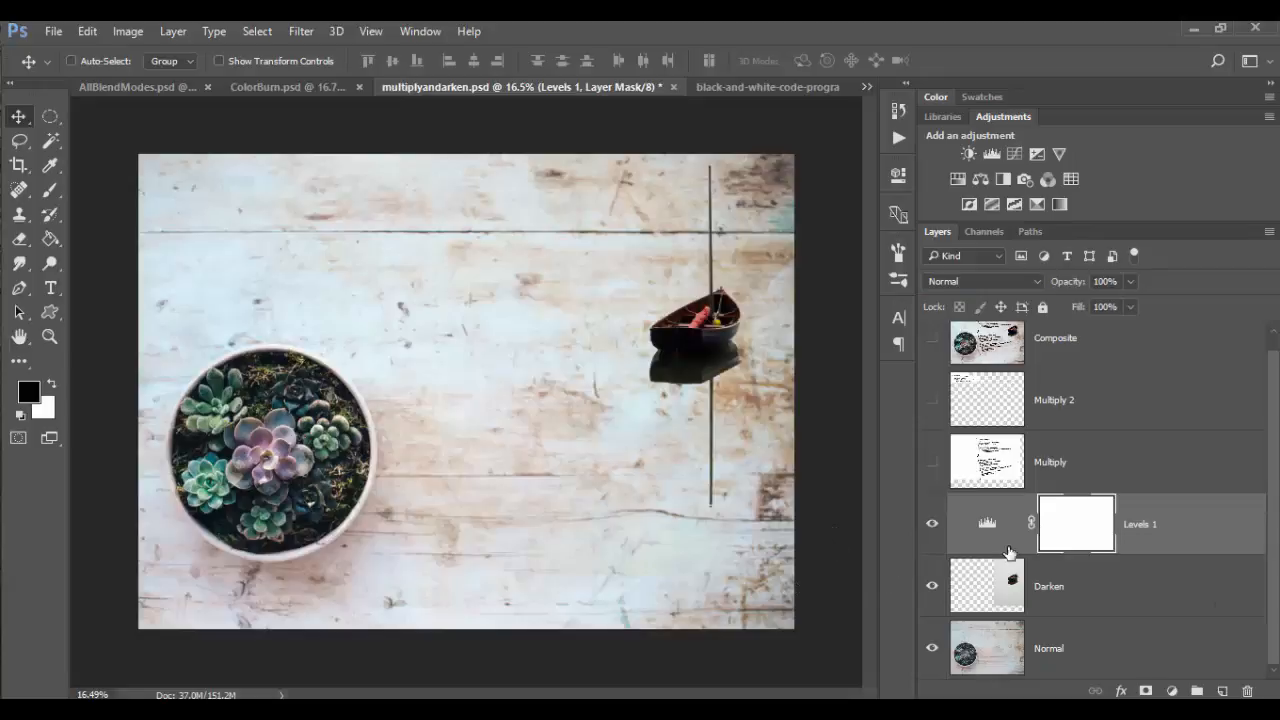
{"action": "left_click", "coordinate": [1081, 479]}
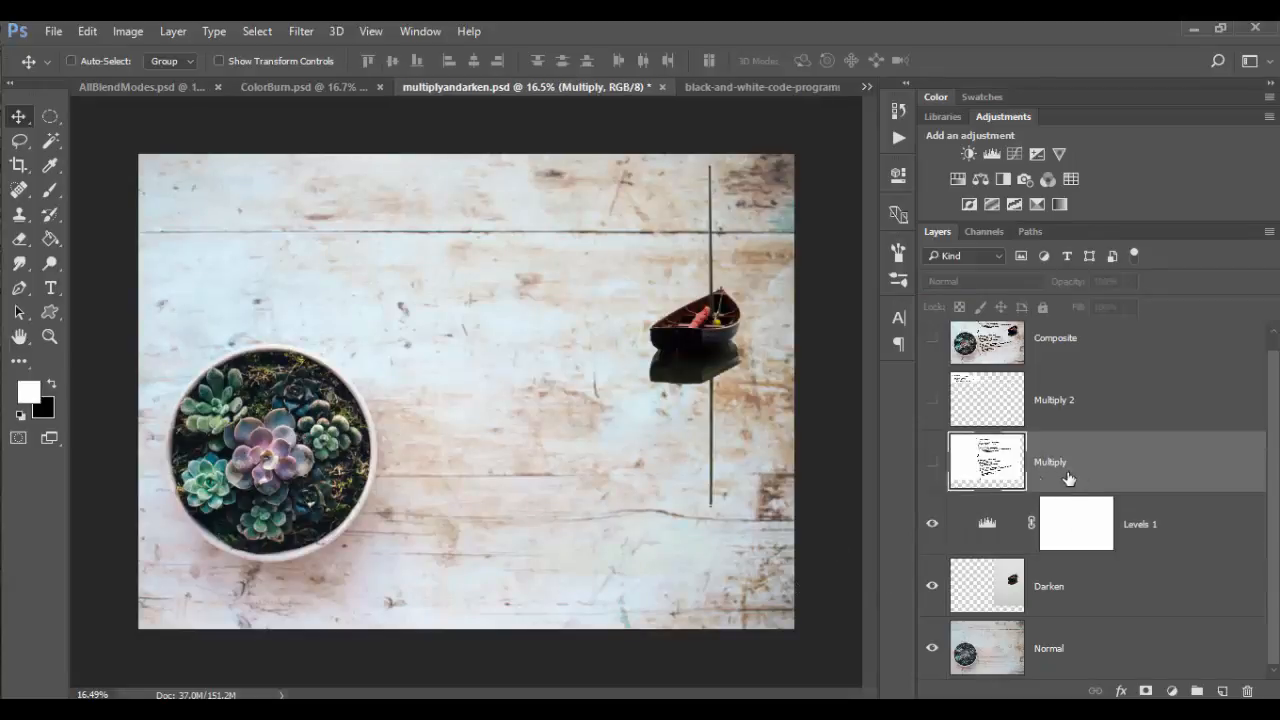
{"action": "left_click", "coordinate": [931, 464]}
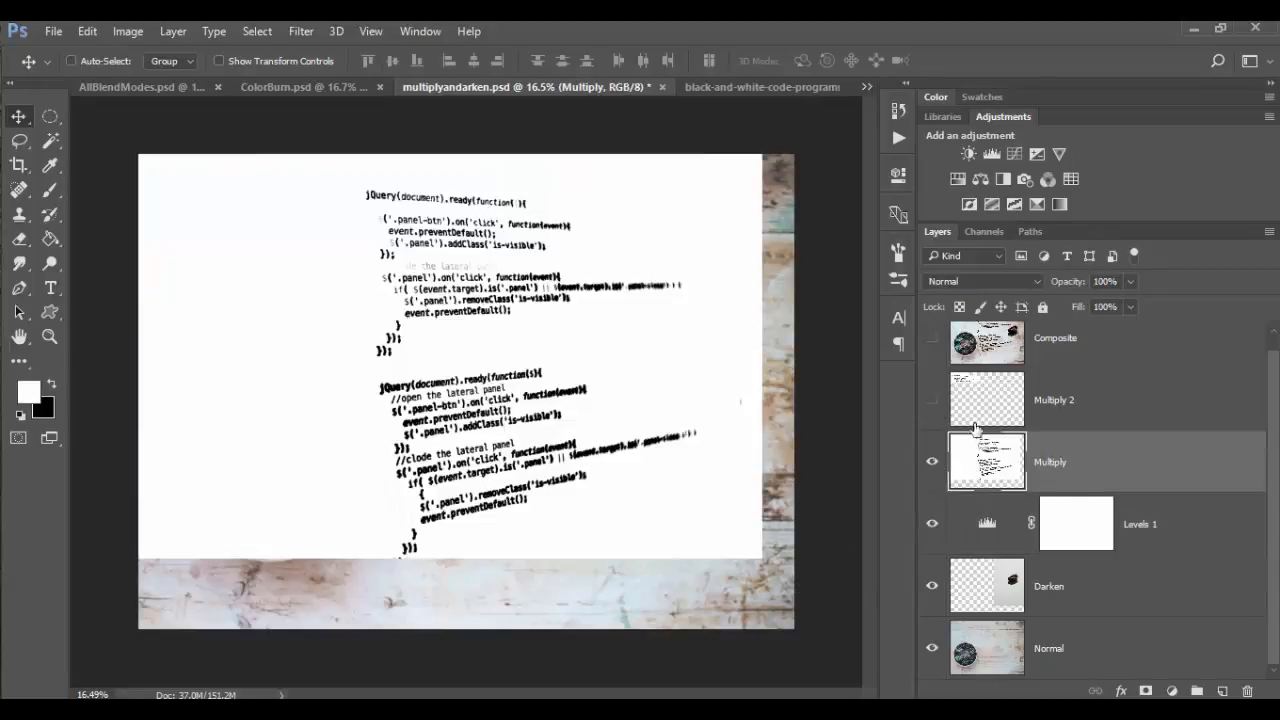
{"action": "left_click", "coordinate": [939, 283]}
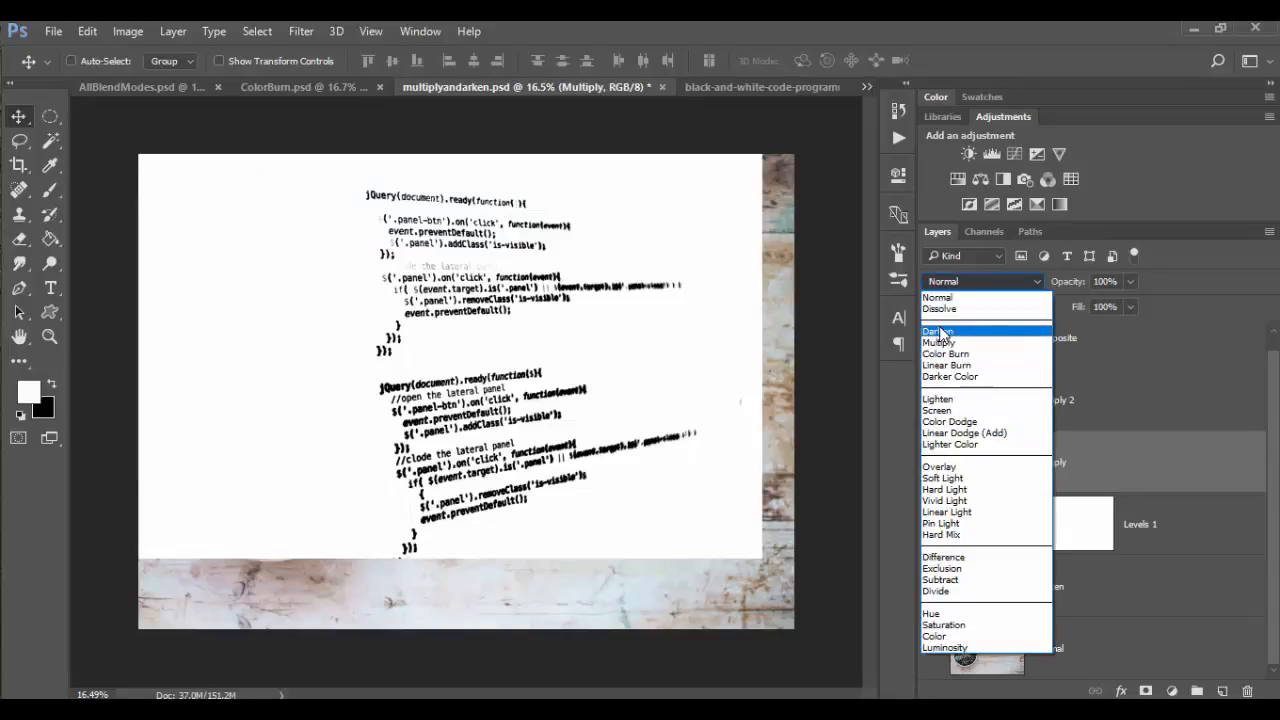
{"action": "left_click", "coordinate": [939, 343]}
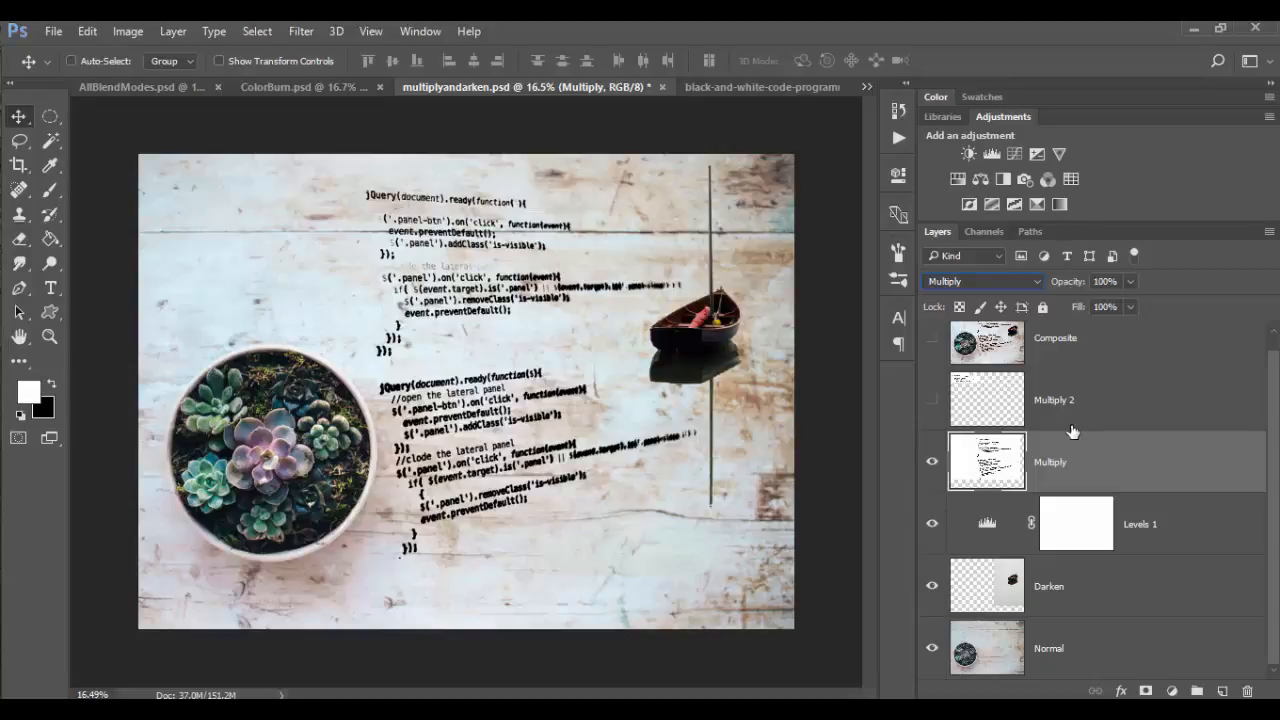
Show the Multiply 2 layer and set its blend mode to Multiply
{"action": "left_click", "coordinate": [926, 402]}
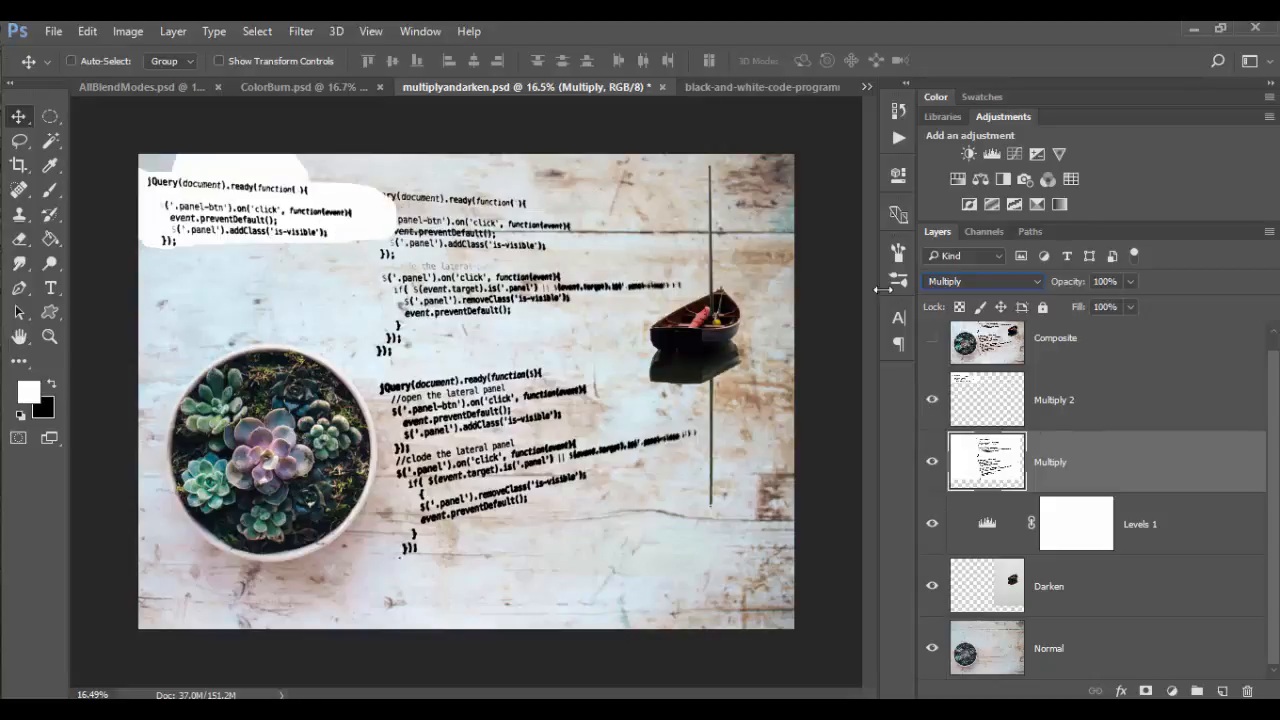
{"action": "left_click", "coordinate": [1046, 394]}
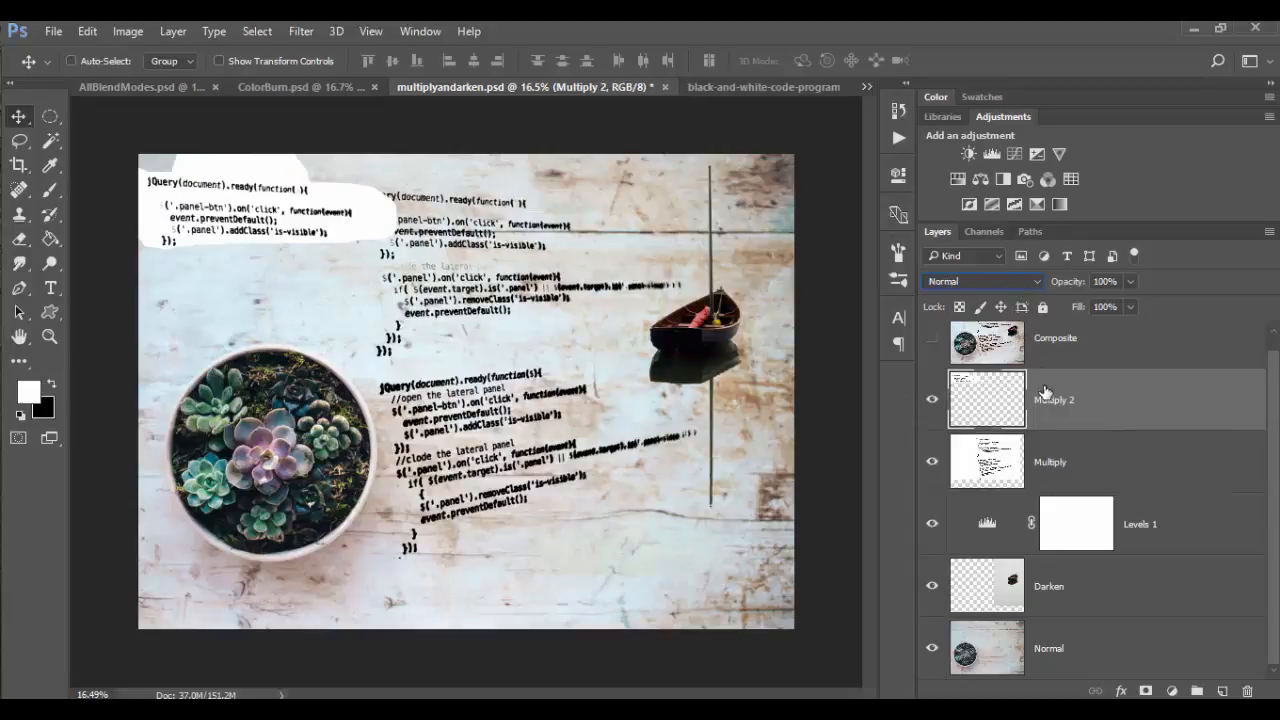
{"action": "left_click", "coordinate": [1027, 283]}
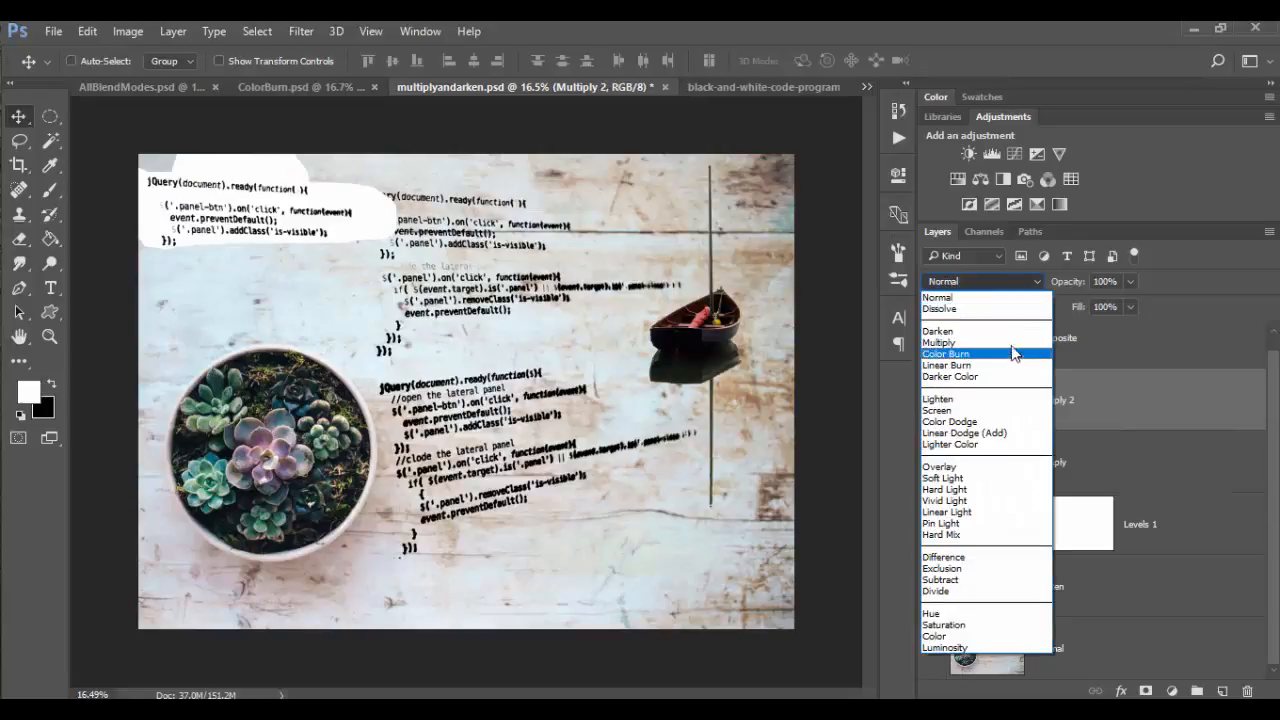
{"action": "left_click", "coordinate": [1014, 345]}
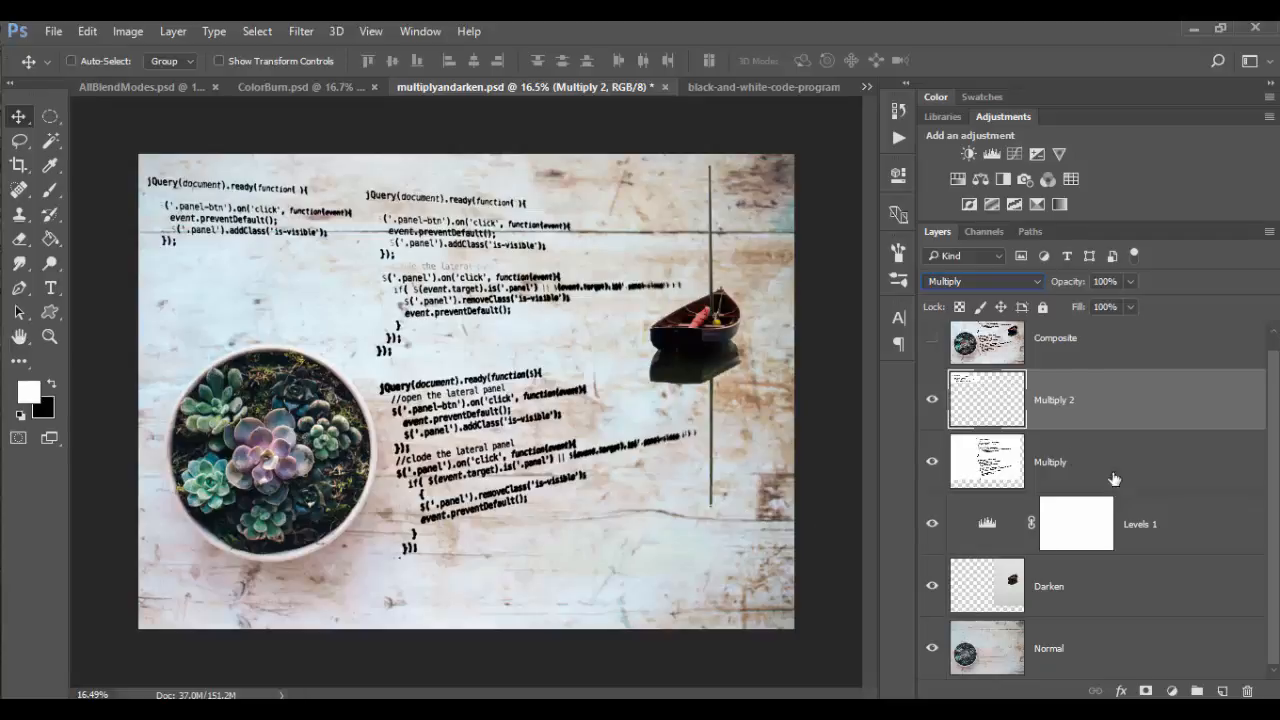
Switch the Multiply 2 layer's blend mode to Normal and back to Multiply, twice, to compare the two modes
{"action": "double_click", "coordinate": [1086, 388]}
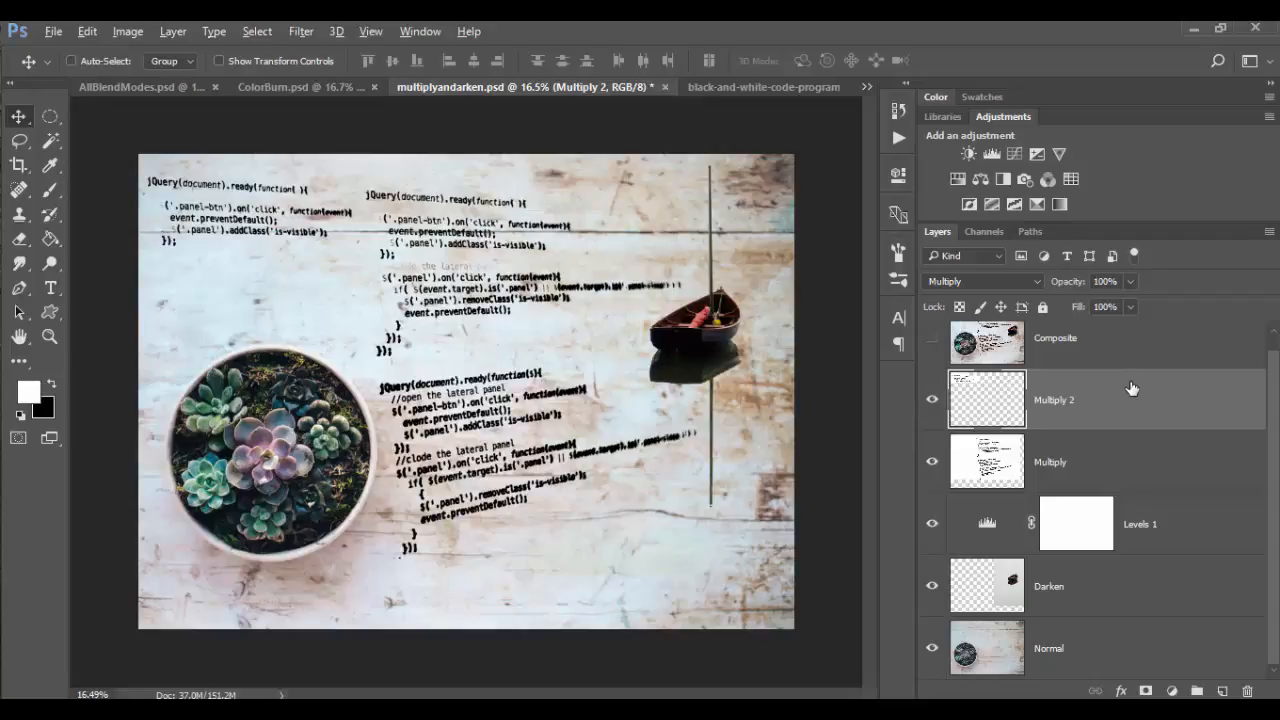
{"action": "key", "text": "shift+alt+n"}
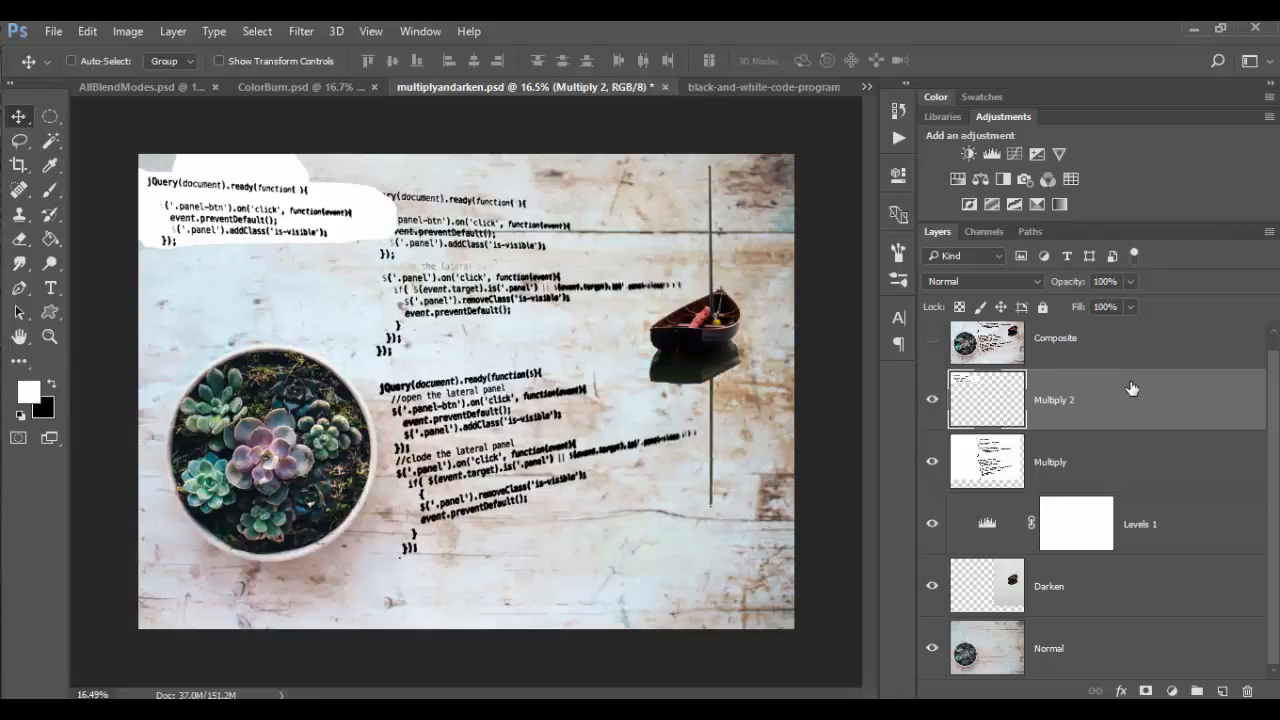
{"action": "key", "text": "shift+alt+m"}
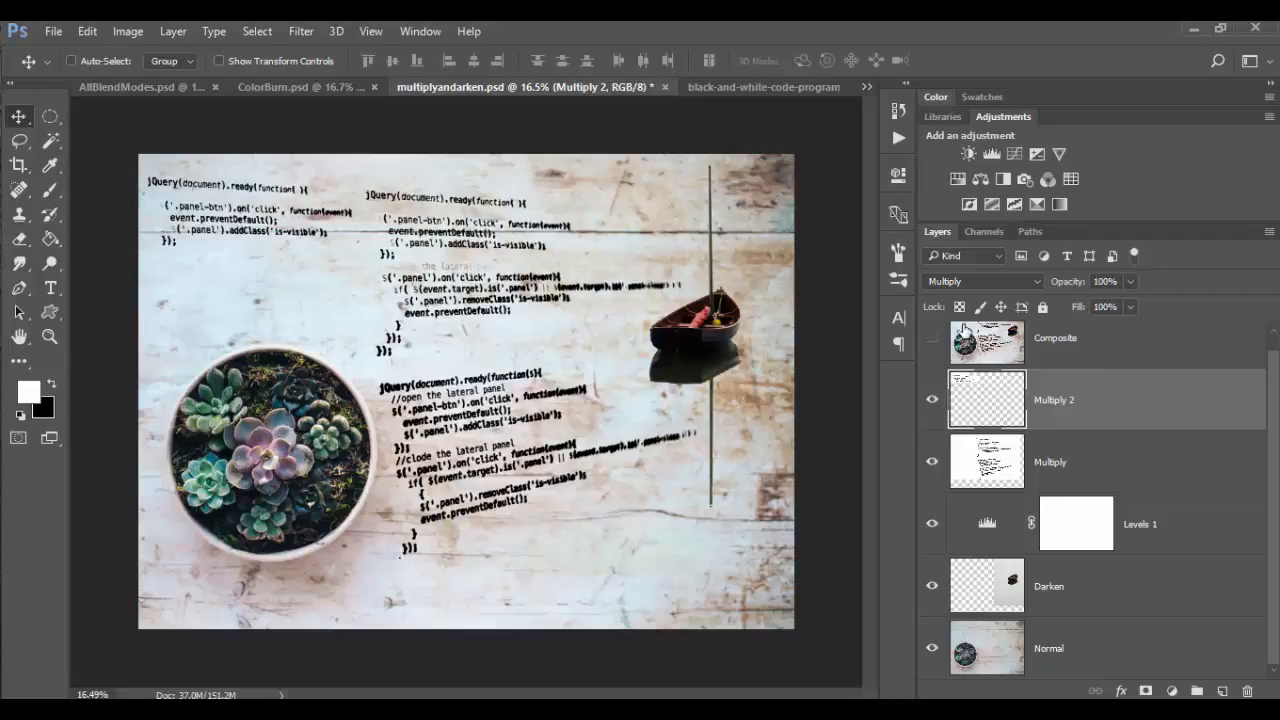
{"action": "left_click", "coordinate": [985, 284]}
{"action": "left_click", "coordinate": [961, 297]}
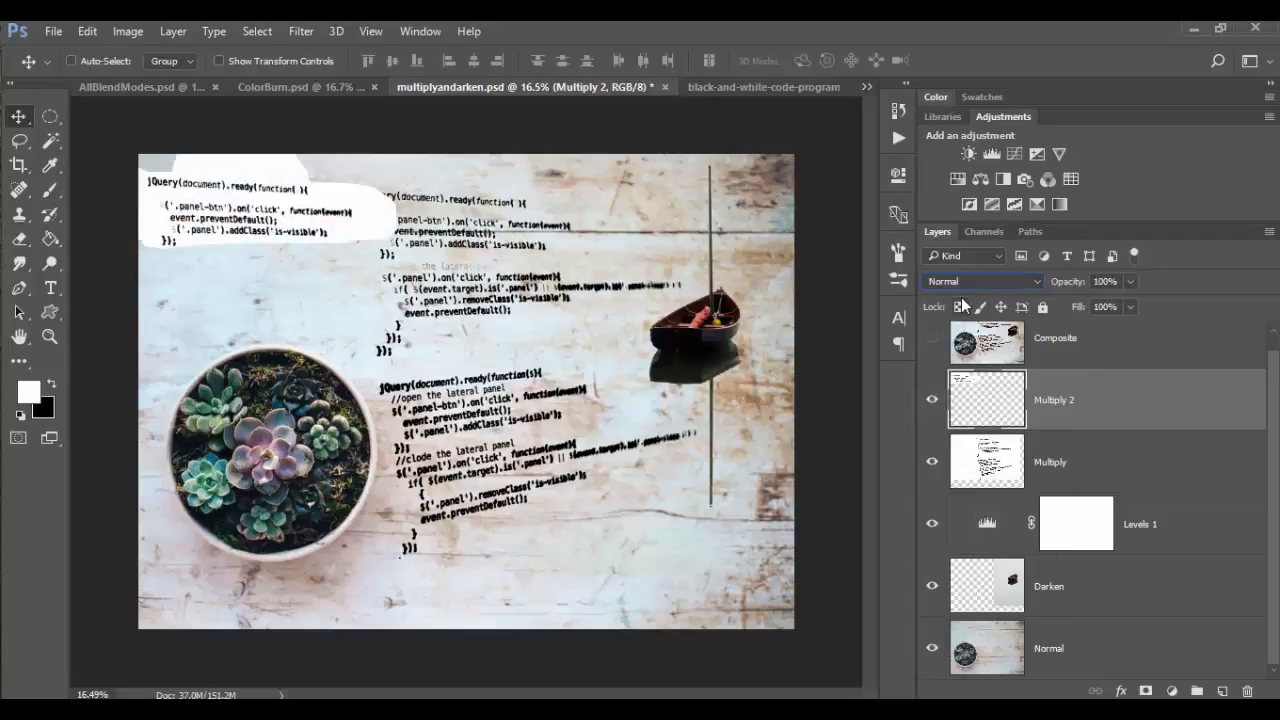
{"action": "left_click", "coordinate": [983, 281]}
{"action": "left_click", "coordinate": [970, 339]}
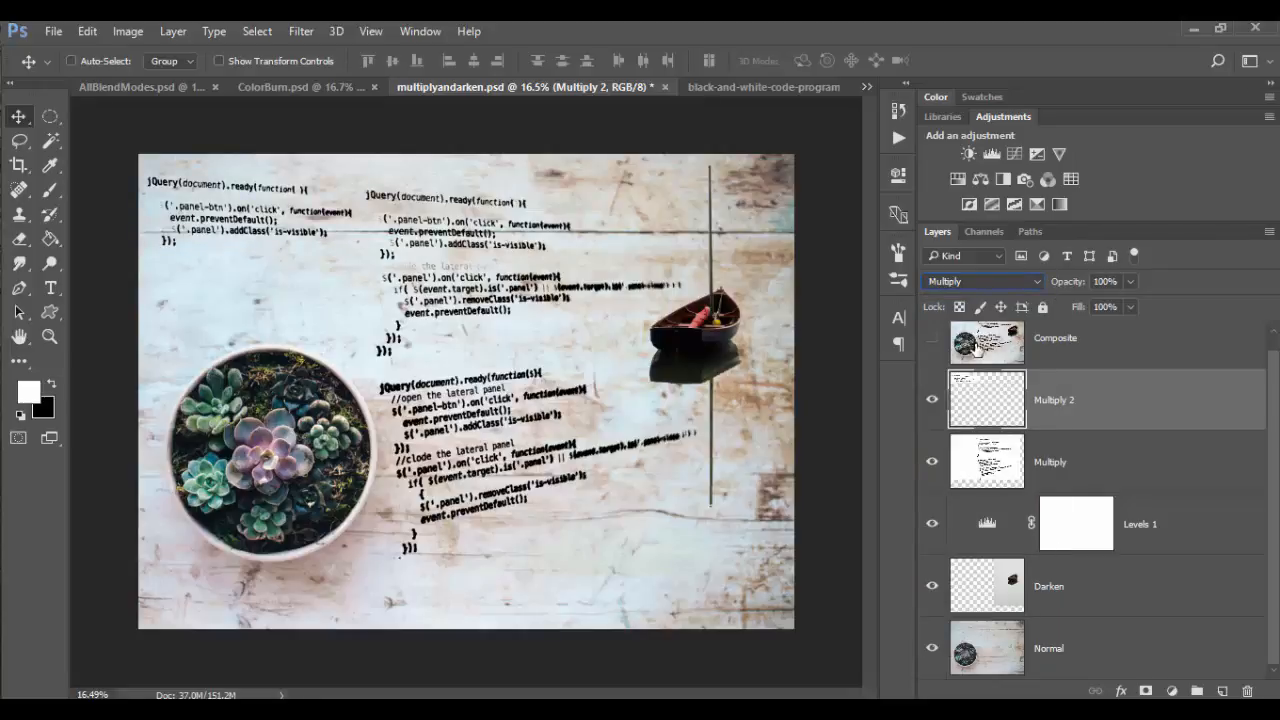
{"action": "left_click", "coordinate": [980, 282]}
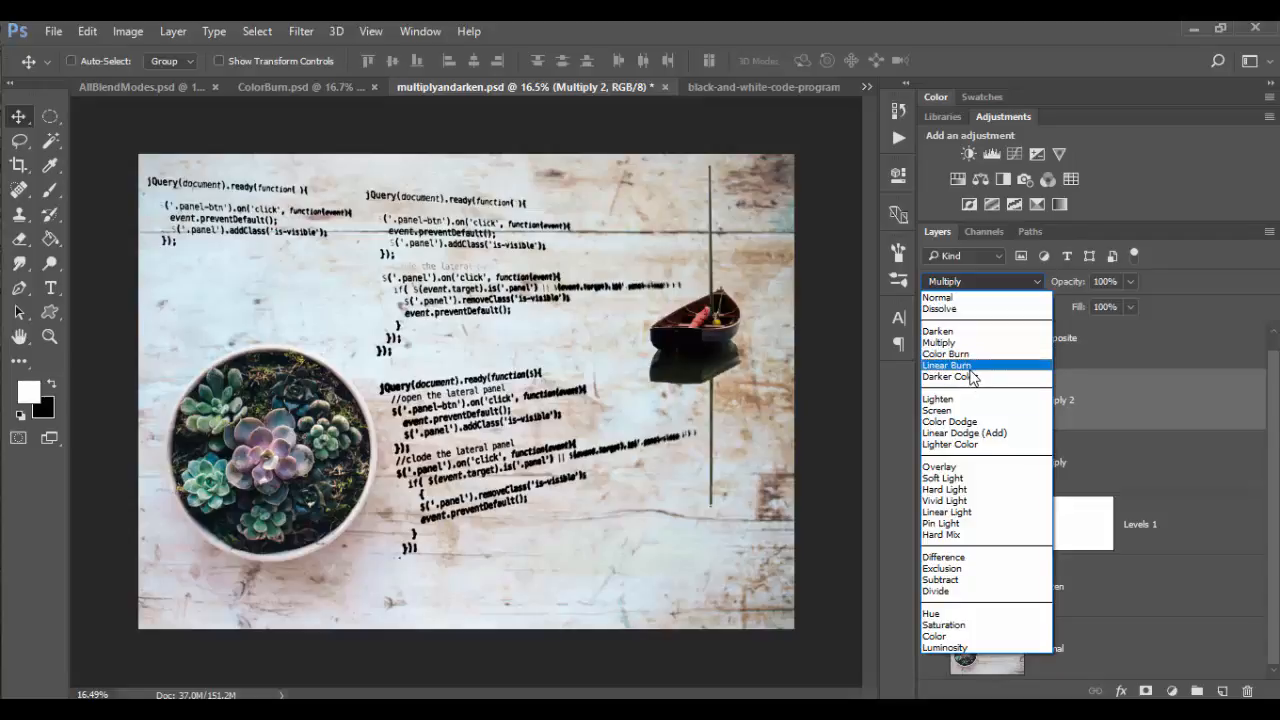
{"action": "left_click", "coordinate": [1099, 334]}
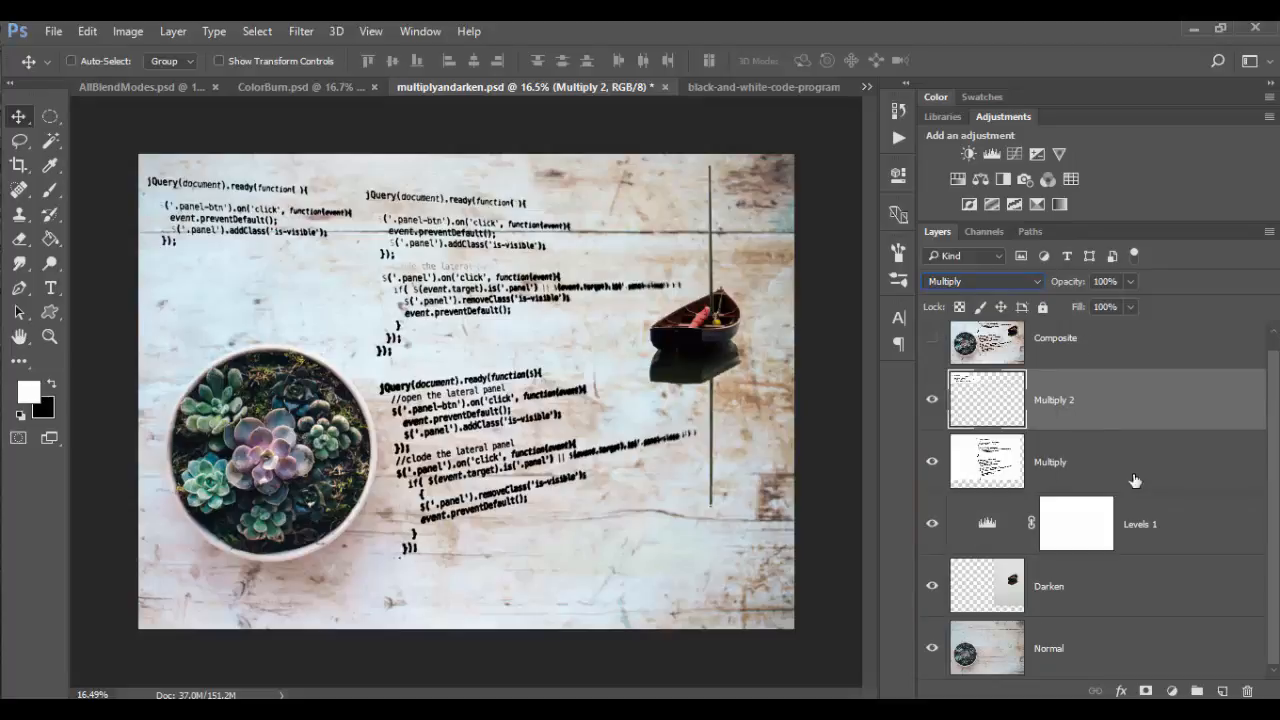
Try the Darker Color blend mode on the Darken layer with the boat, and return the layer to Darken
{"action": "left_click", "coordinate": [1081, 588]}
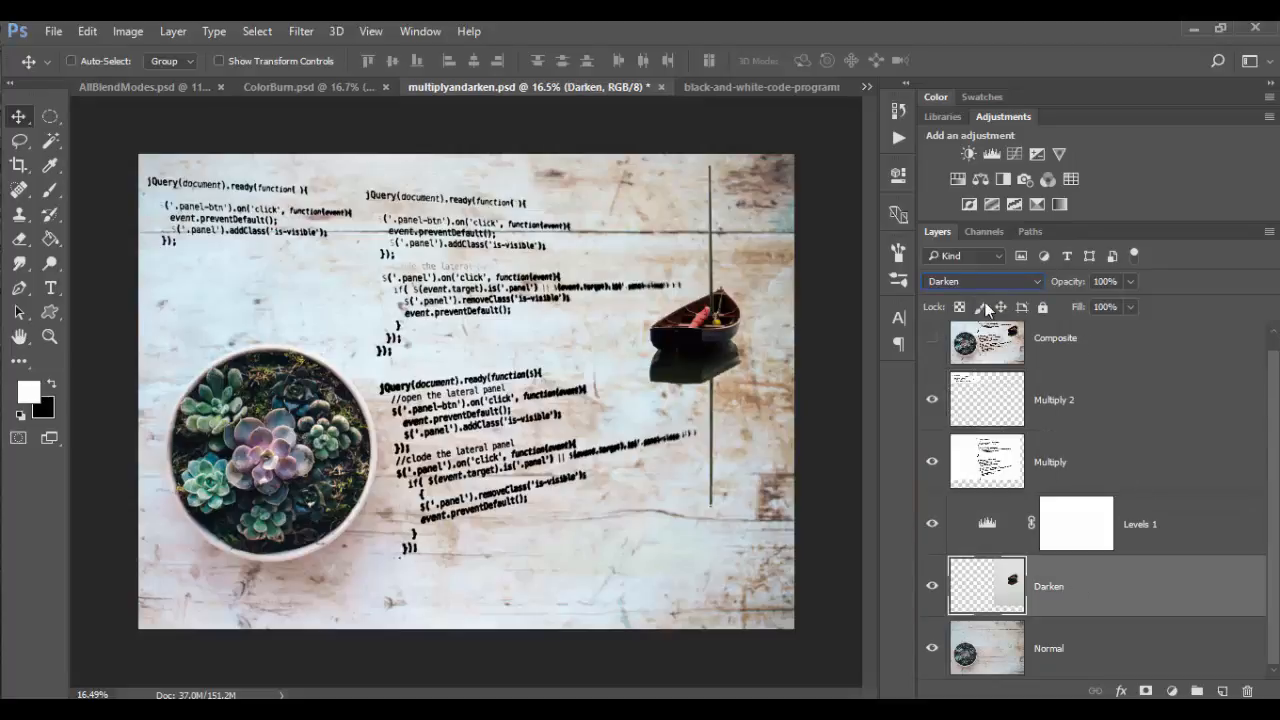
{"action": "left_click", "coordinate": [996, 283]}
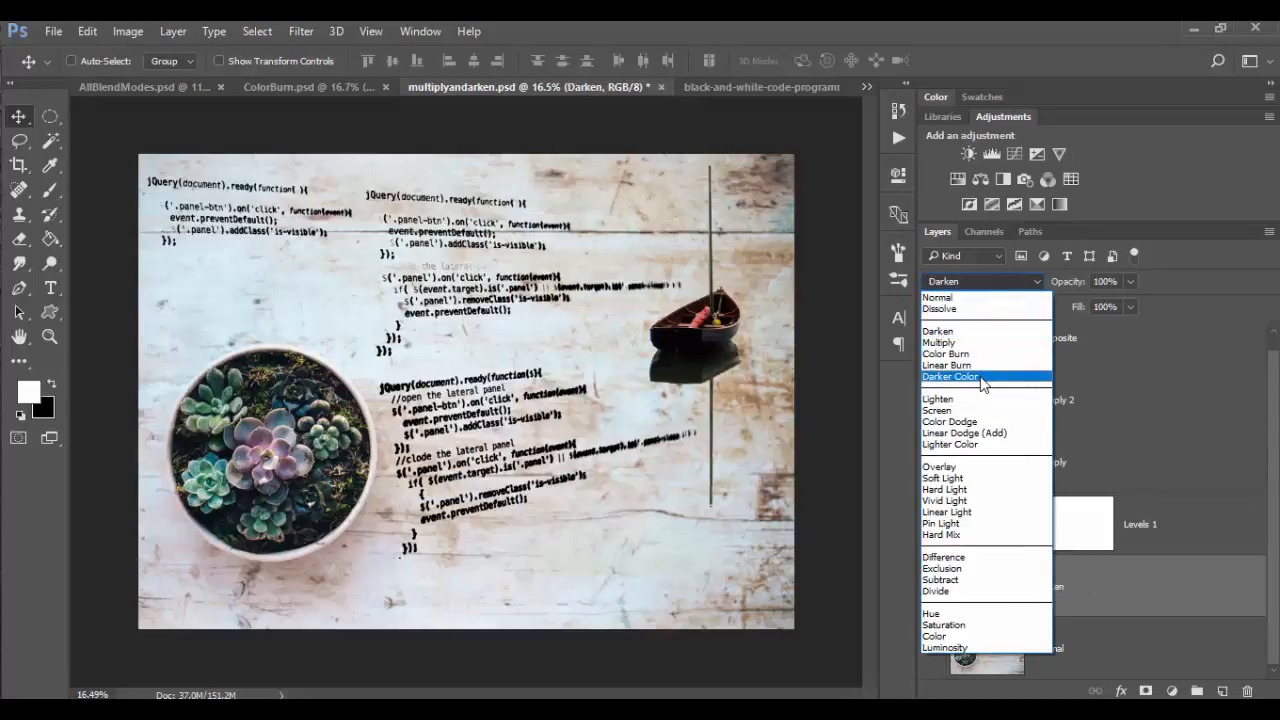
{"action": "left_click", "coordinate": [981, 379]}
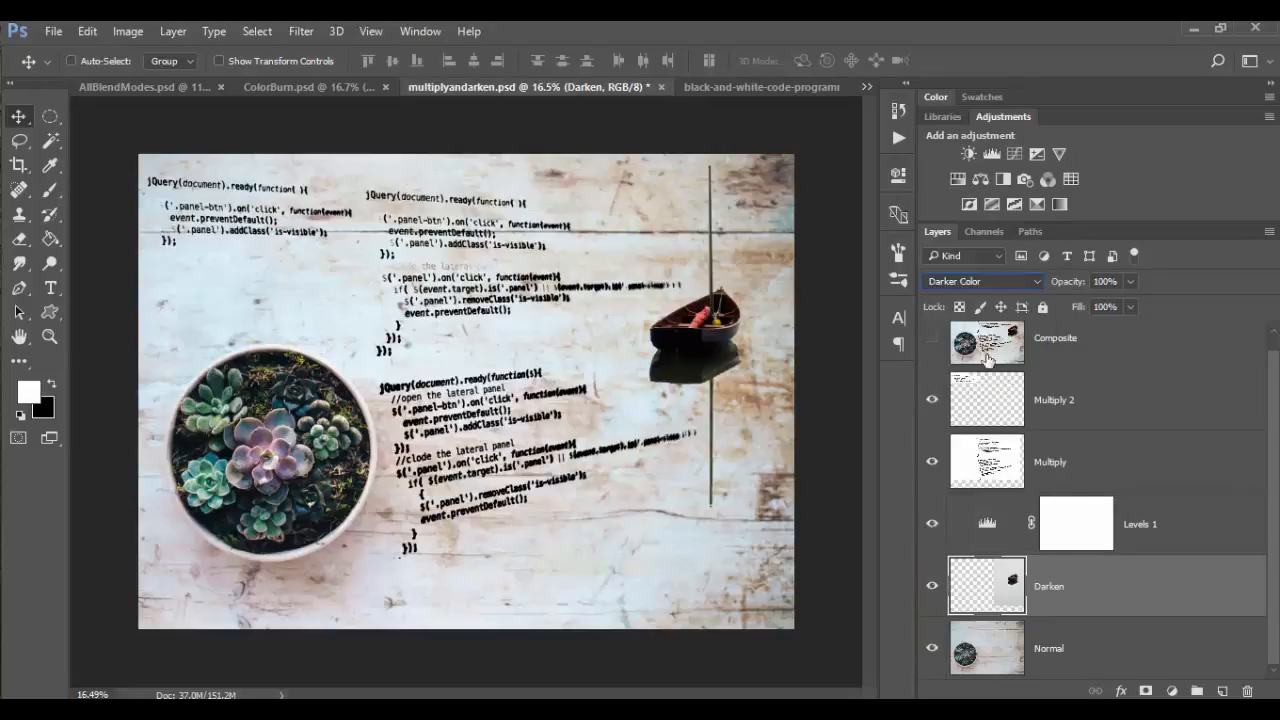
{"action": "left_click", "coordinate": [986, 284]}
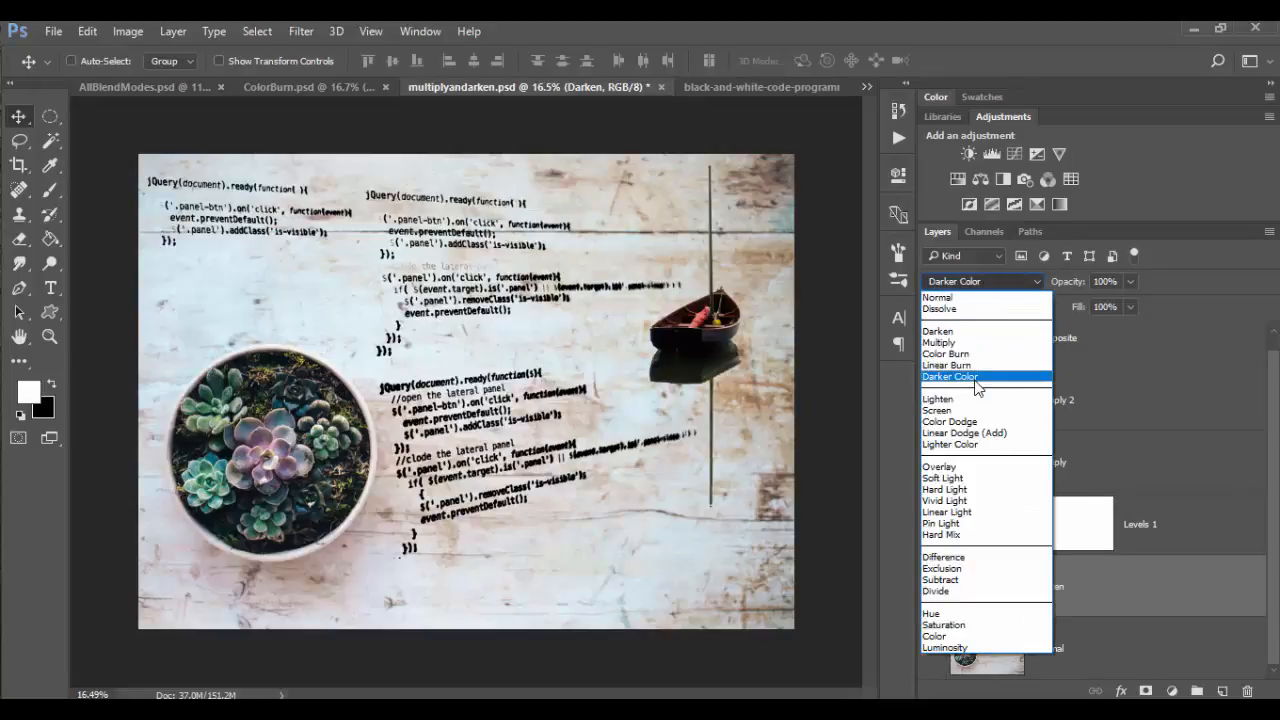
{"action": "left_click", "coordinate": [974, 331]}
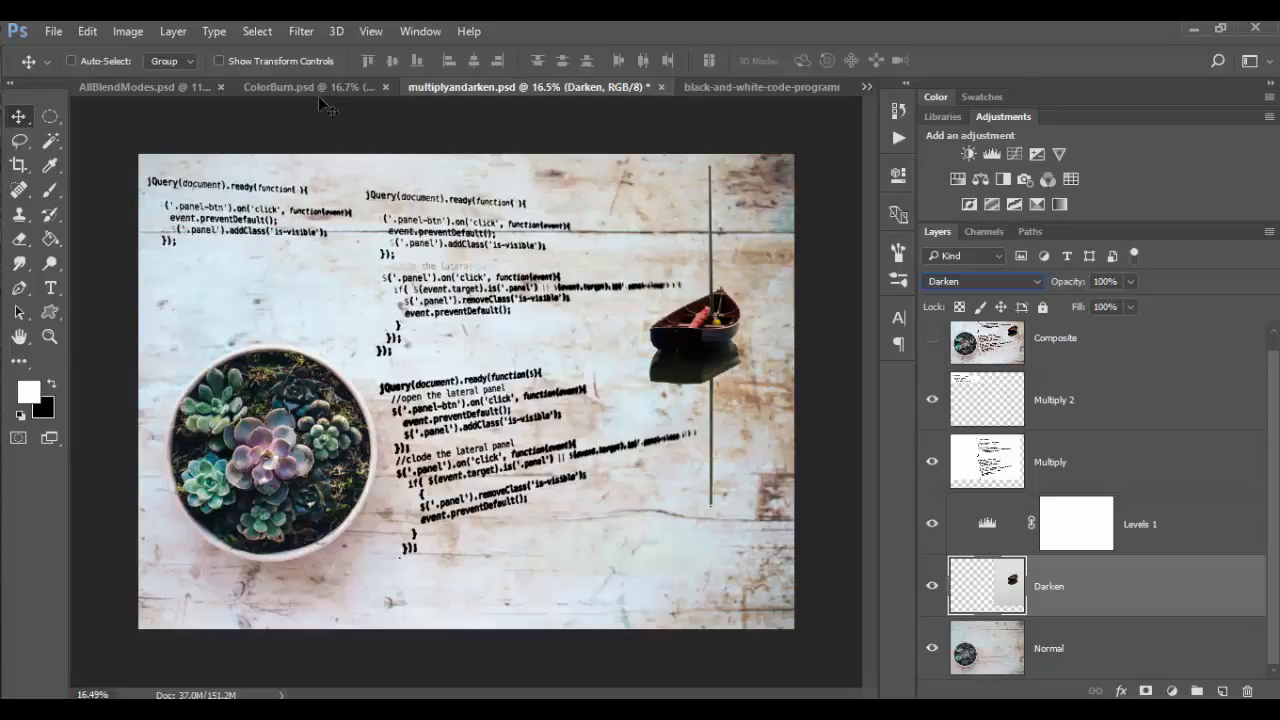
In the ColorBurn.psd document, hide the Save layer and show the SAVE THE OCEAN text layer and the white Layer 1
{"action": "left_click", "coordinate": [295, 85]}
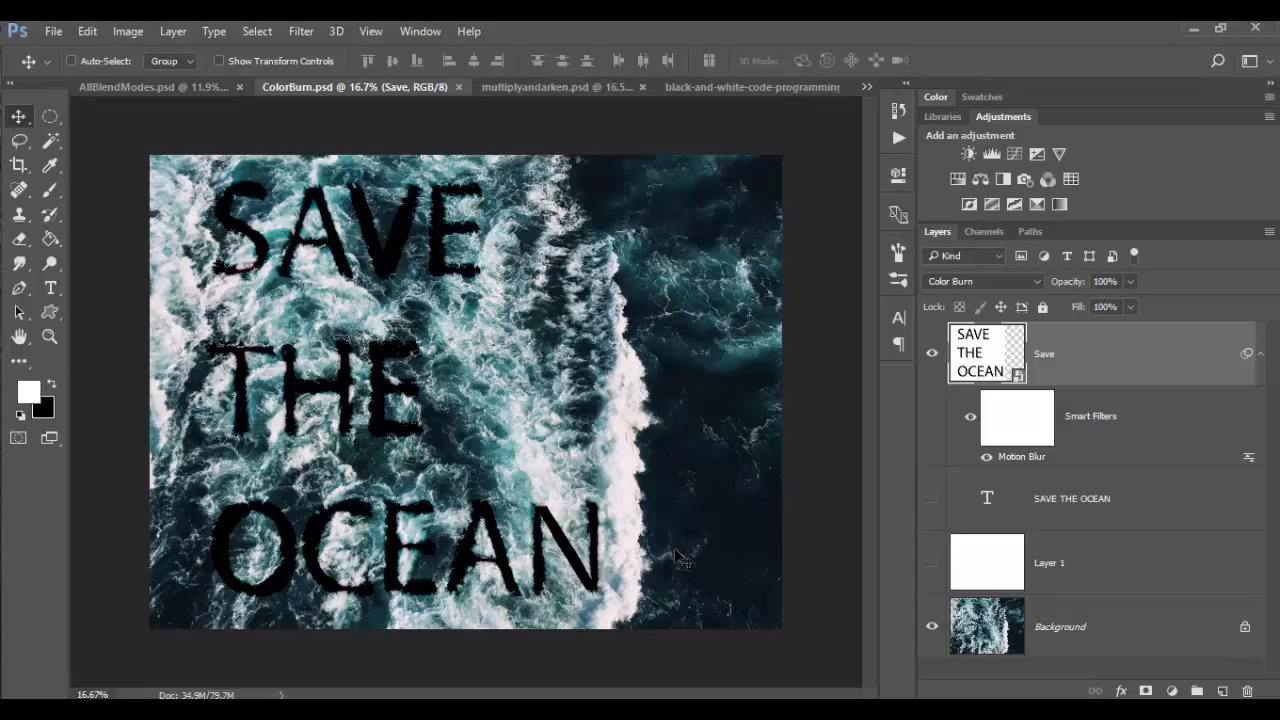
{"action": "left_click", "coordinate": [932, 356]}
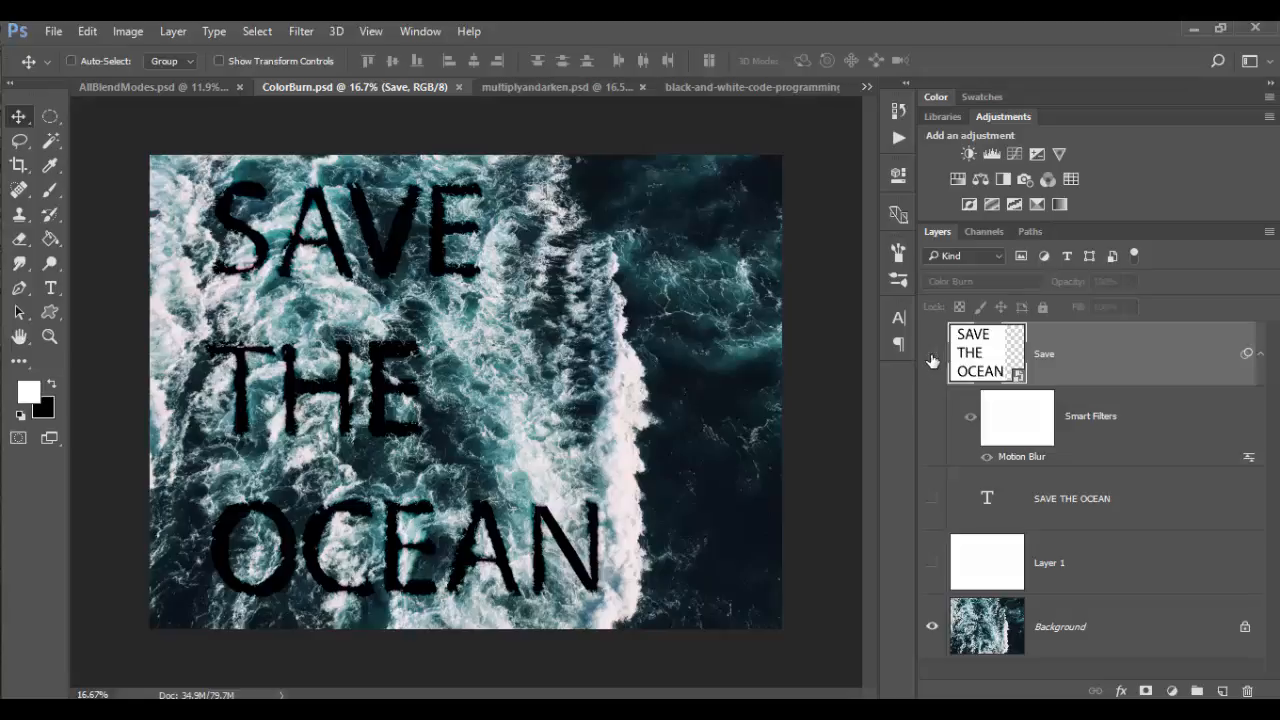
{"action": "left_click", "coordinate": [933, 500]}
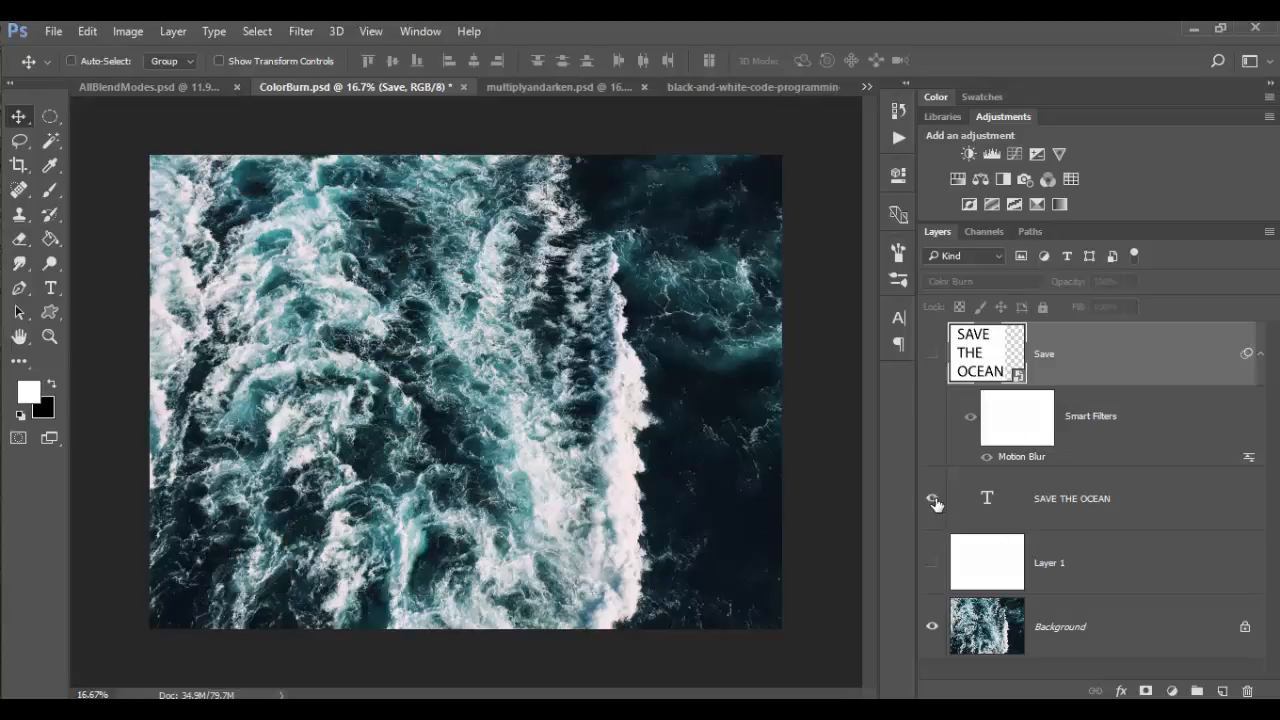
{"action": "left_click", "coordinate": [932, 566]}
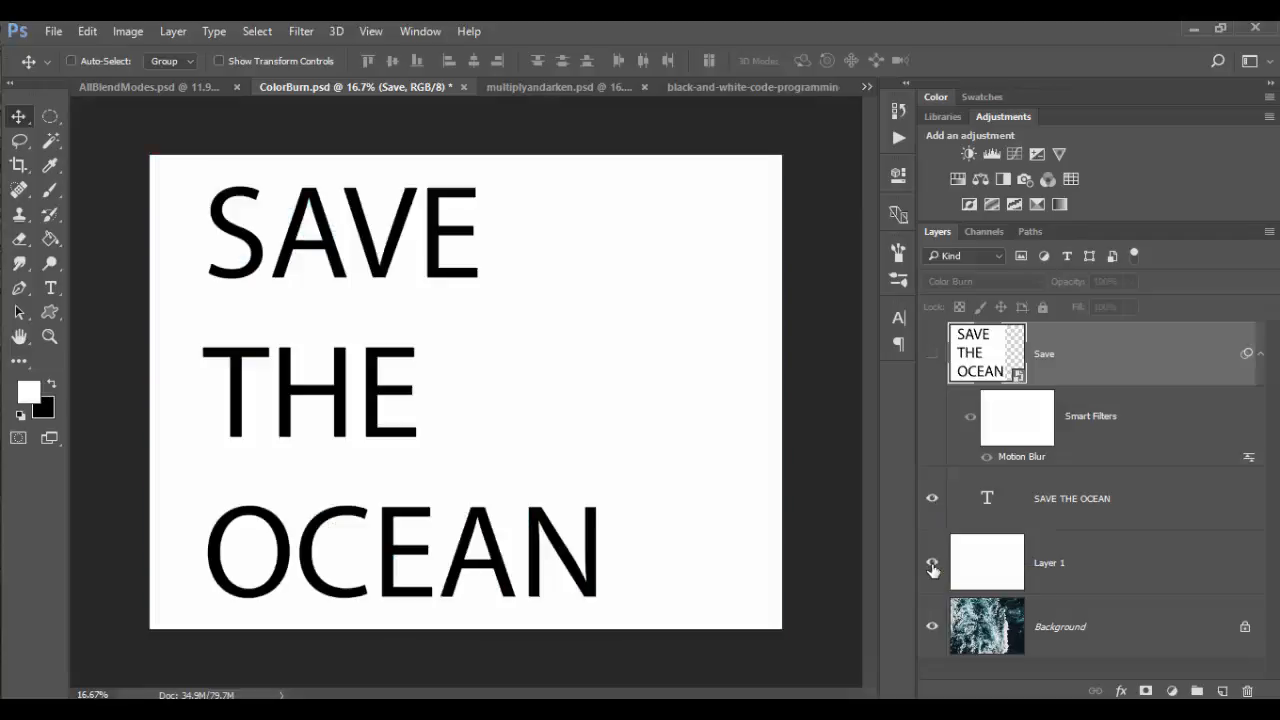
Convert Layer 1 and the SAVE THE OCEAN text layer together into one smart object
{"action": "left_click", "coordinate": [1075, 571]}
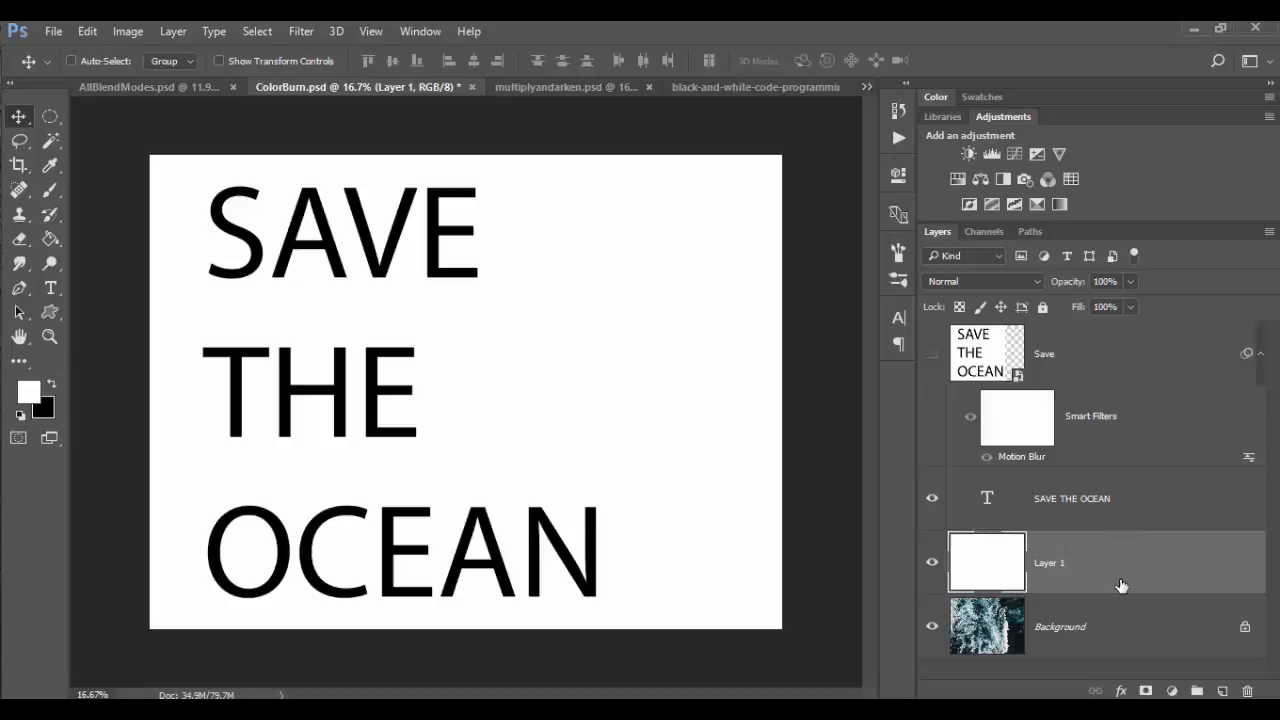
{"action": "left_click", "coordinate": [1090, 502], "text": "shift"}
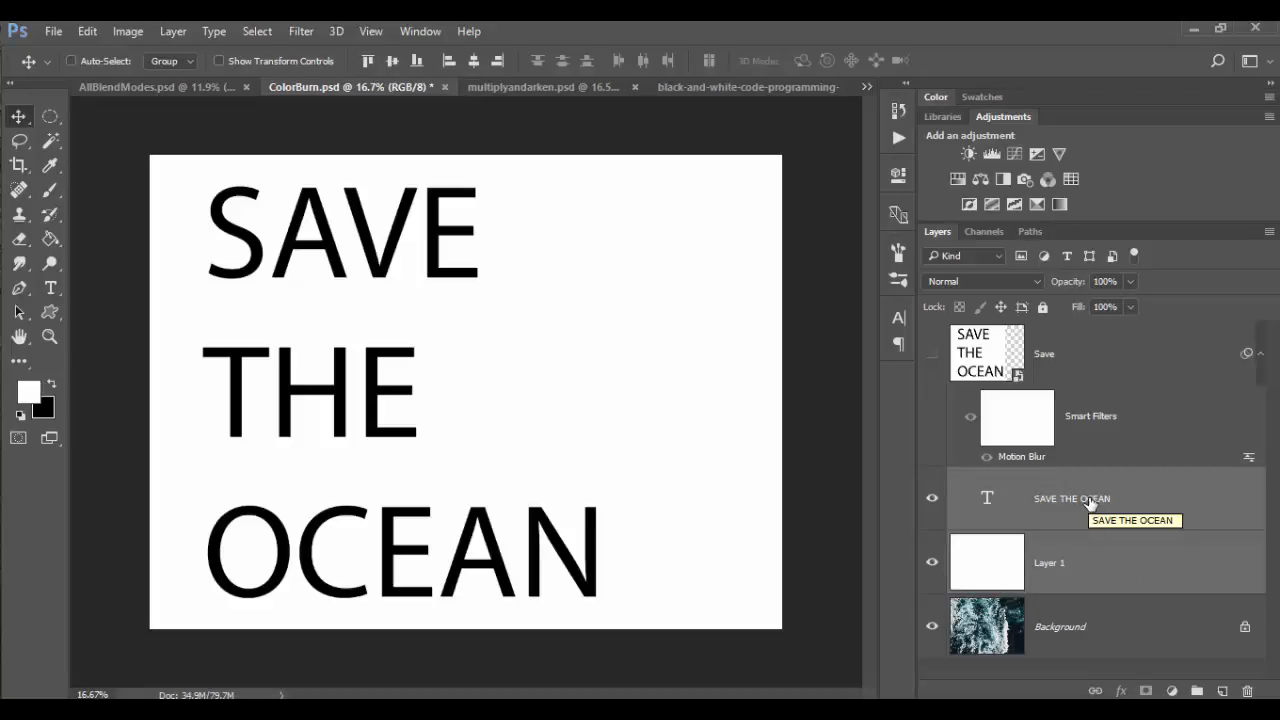
{"action": "right_click", "coordinate": [1090, 502]}
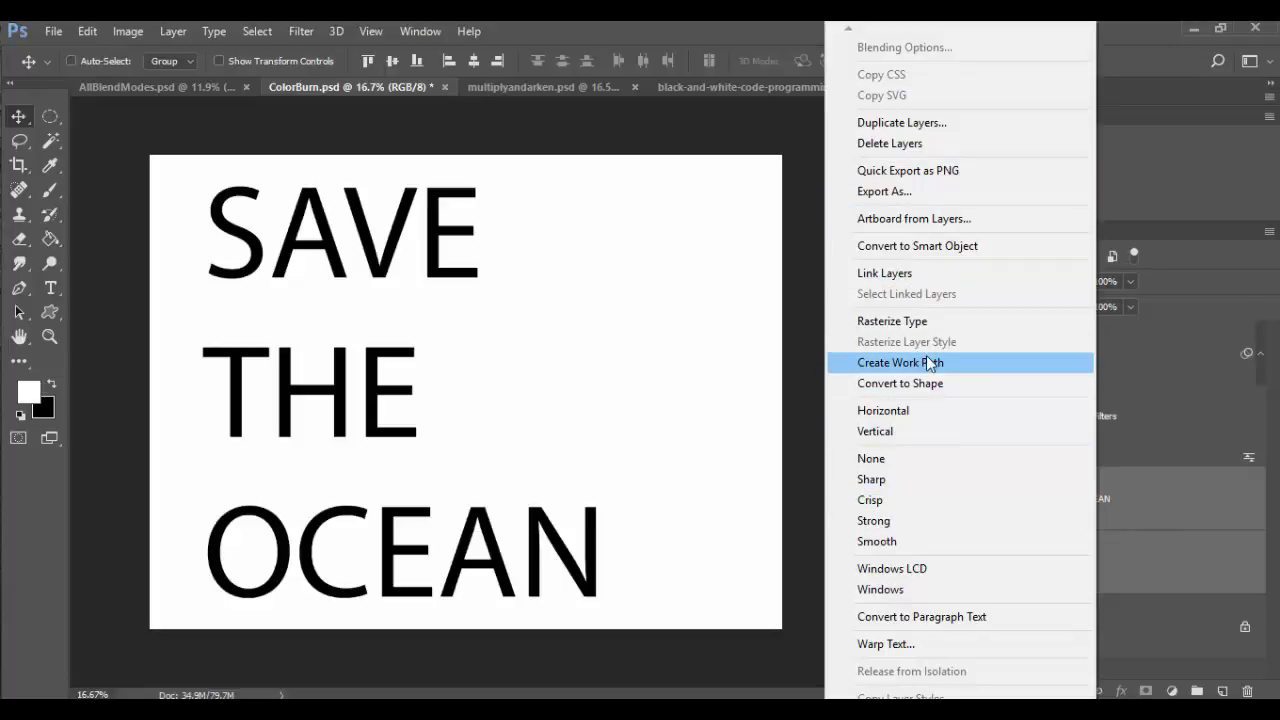
{"action": "left_click", "coordinate": [910, 245]}
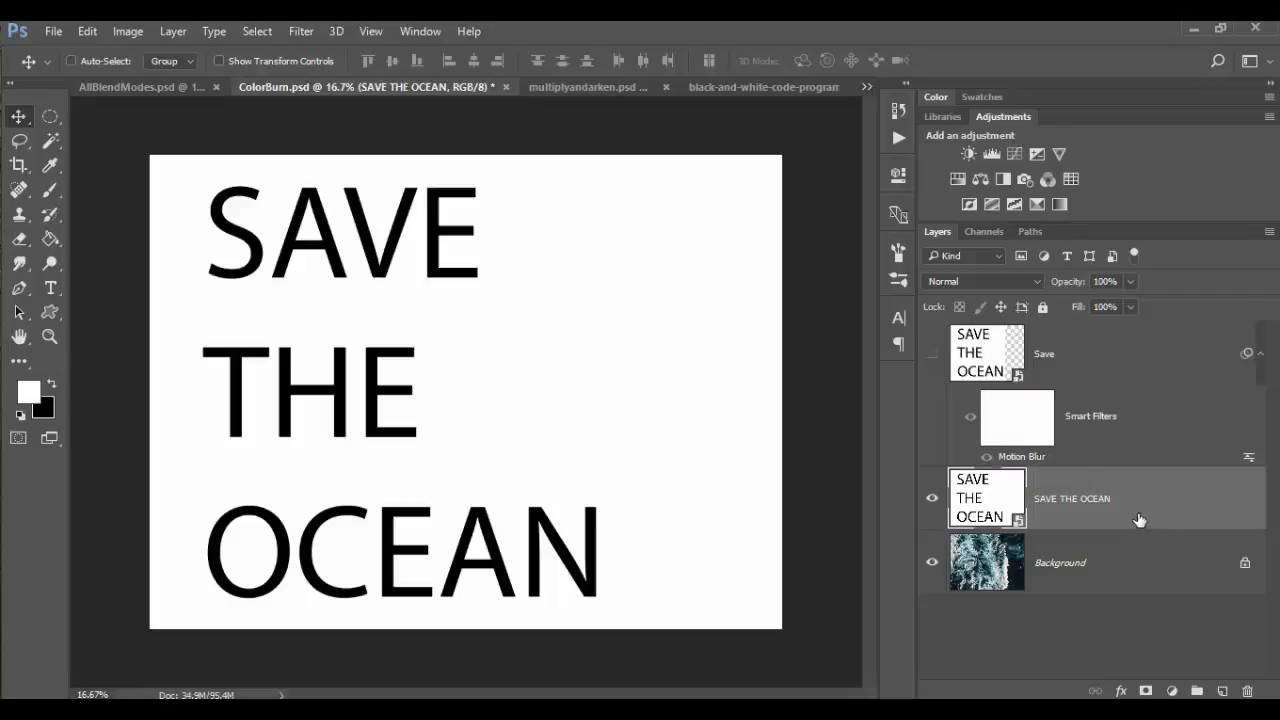
Apply a Motion Blur filter to the SAVE THE OCEAN smart object with an angle of -54° and a distance of 68 pixels
{"action": "left_click", "coordinate": [298, 33]}
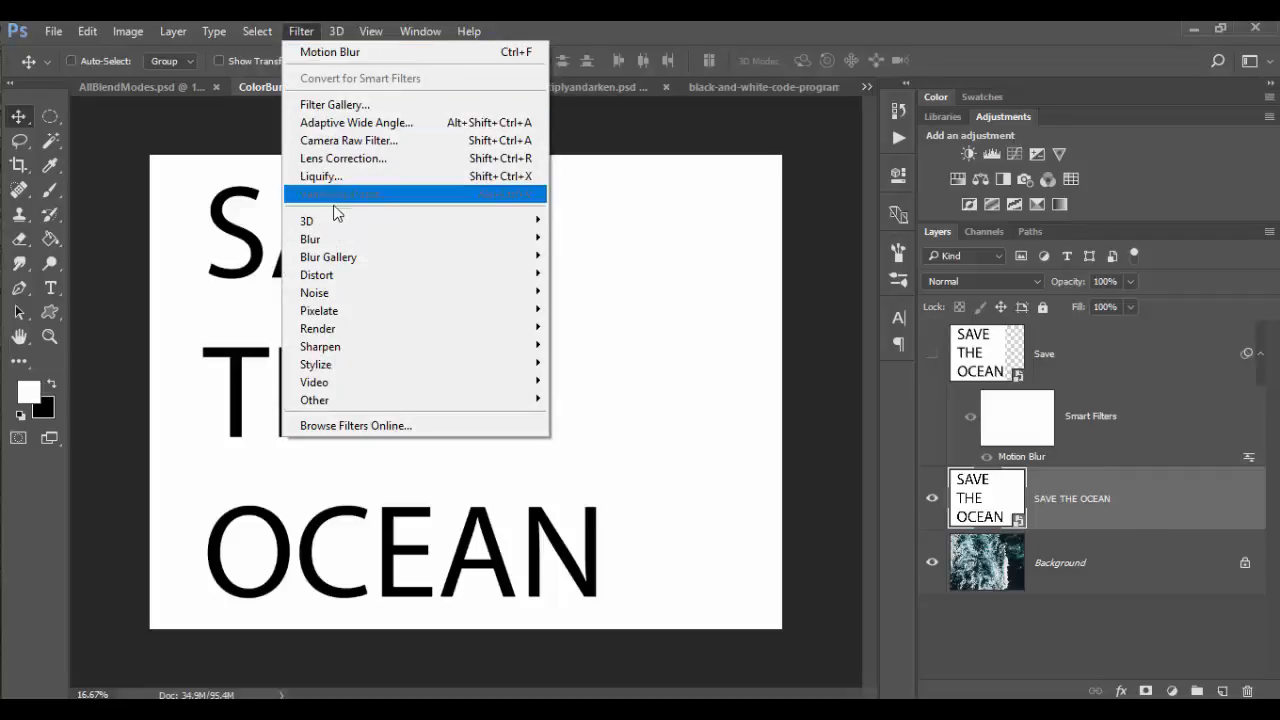
{"action": "mouse_move", "coordinate": [333, 238]}
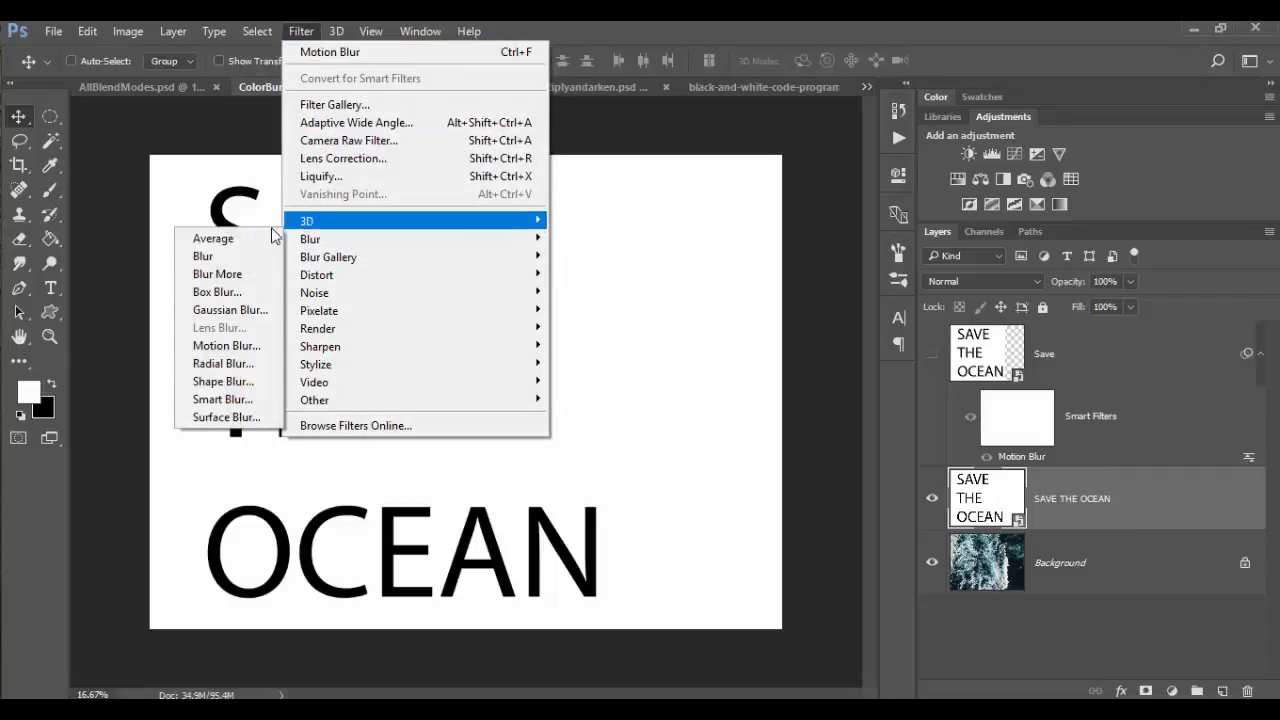
{"action": "left_click", "coordinate": [240, 347]}
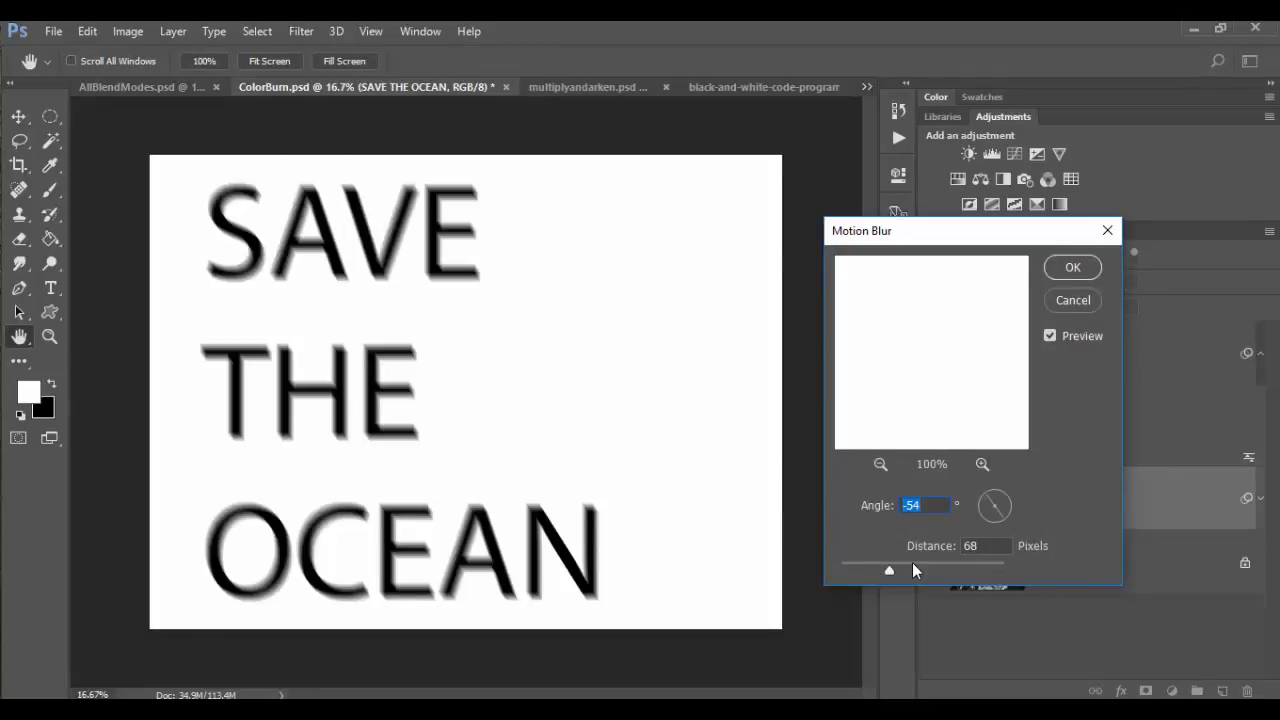
{"action": "left_click_drag", "start_coordinate": [891, 569], "coordinate": [889, 569]}
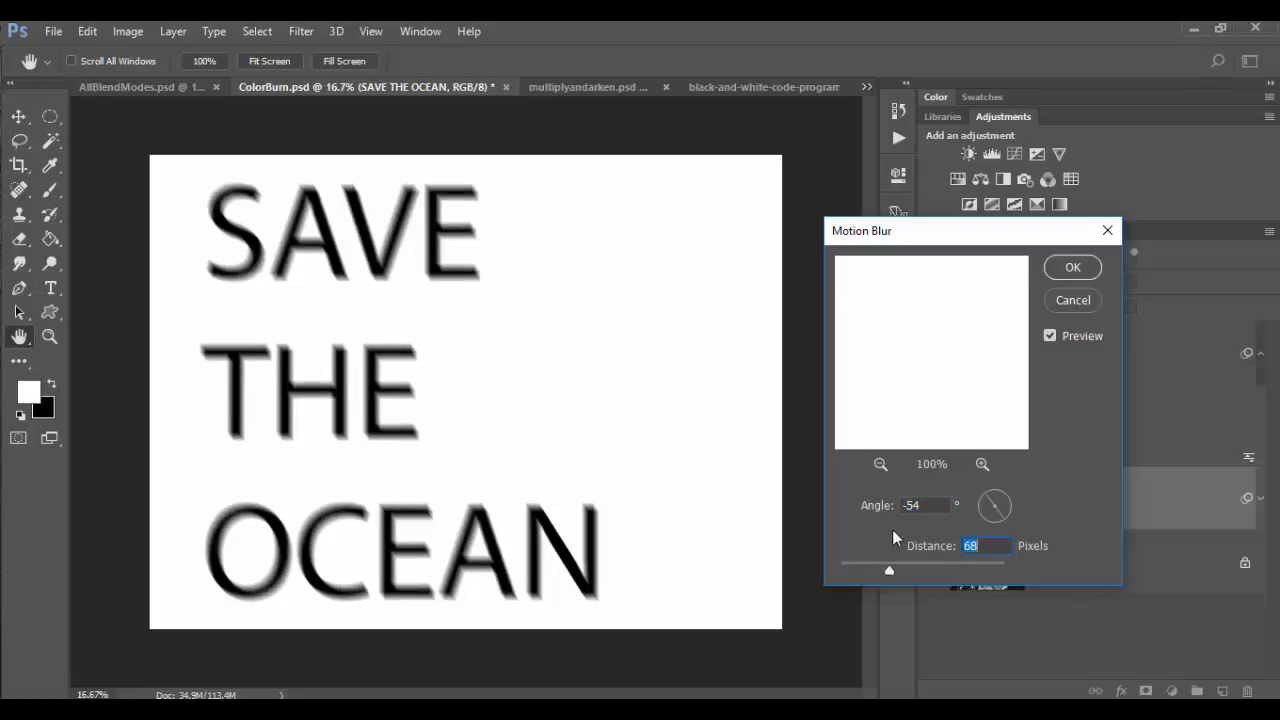
{"action": "left_click", "coordinate": [1073, 268]}
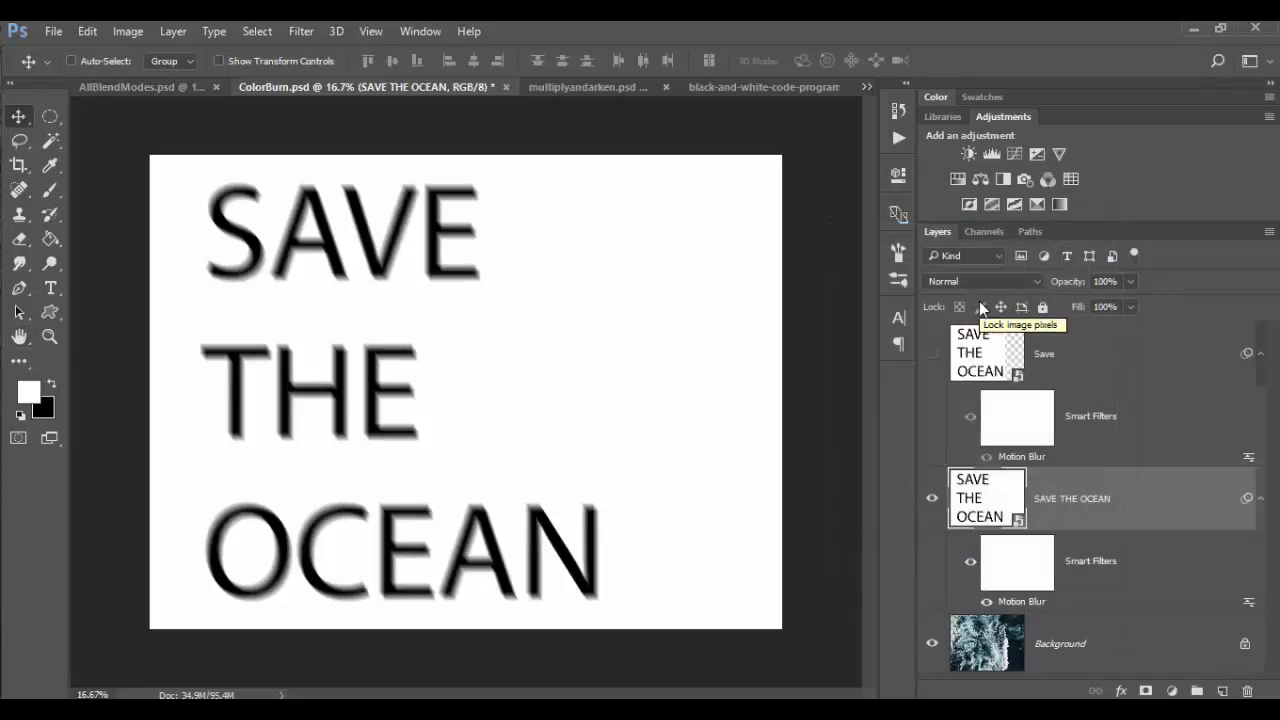
Set the SAVE THE OCEAN layer's blend mode to Color Burn, and switch to the AllBlendModes.psd document
{"action": "left_click", "coordinate": [964, 279]}
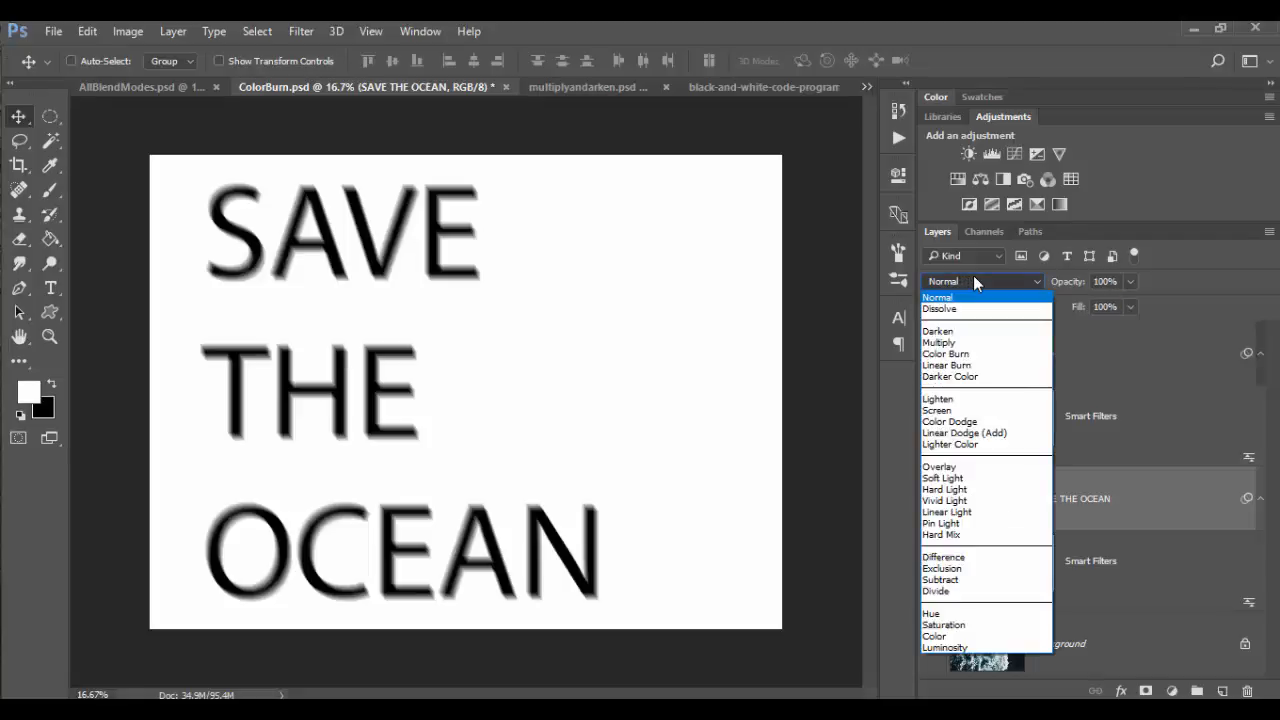
{"action": "left_click", "coordinate": [964, 356]}
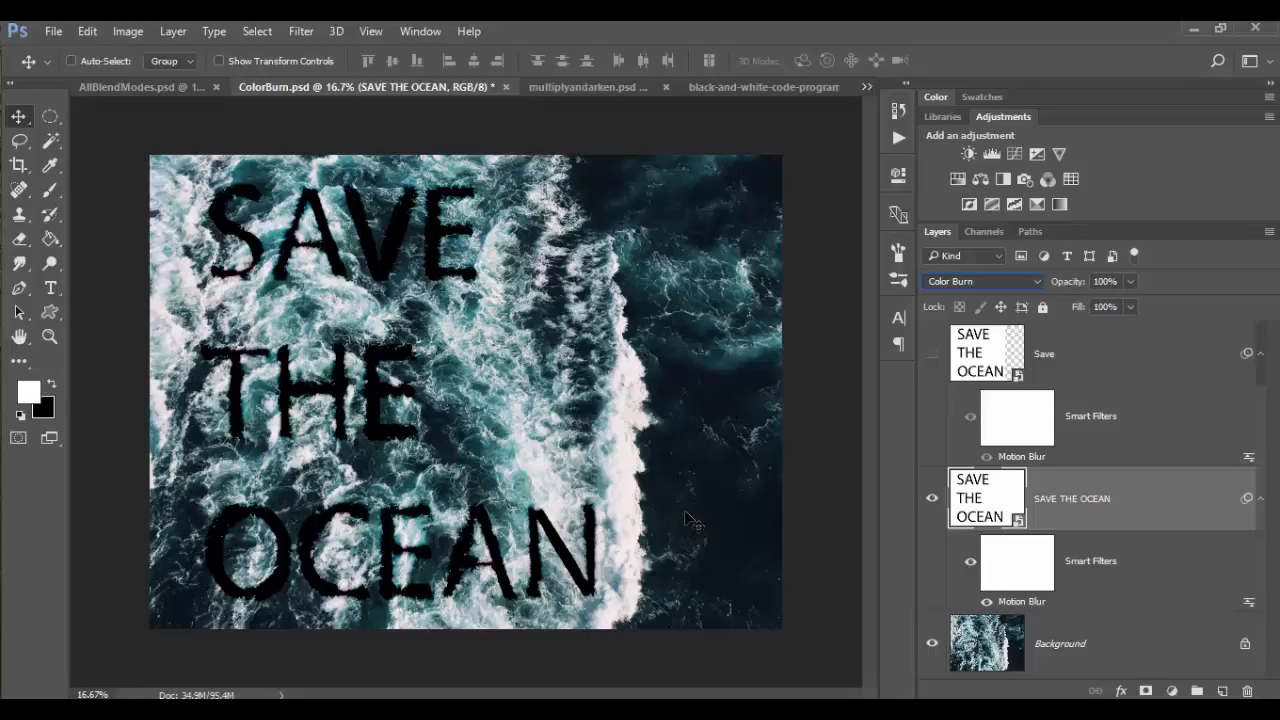
{"action": "left_click", "coordinate": [124, 82]}
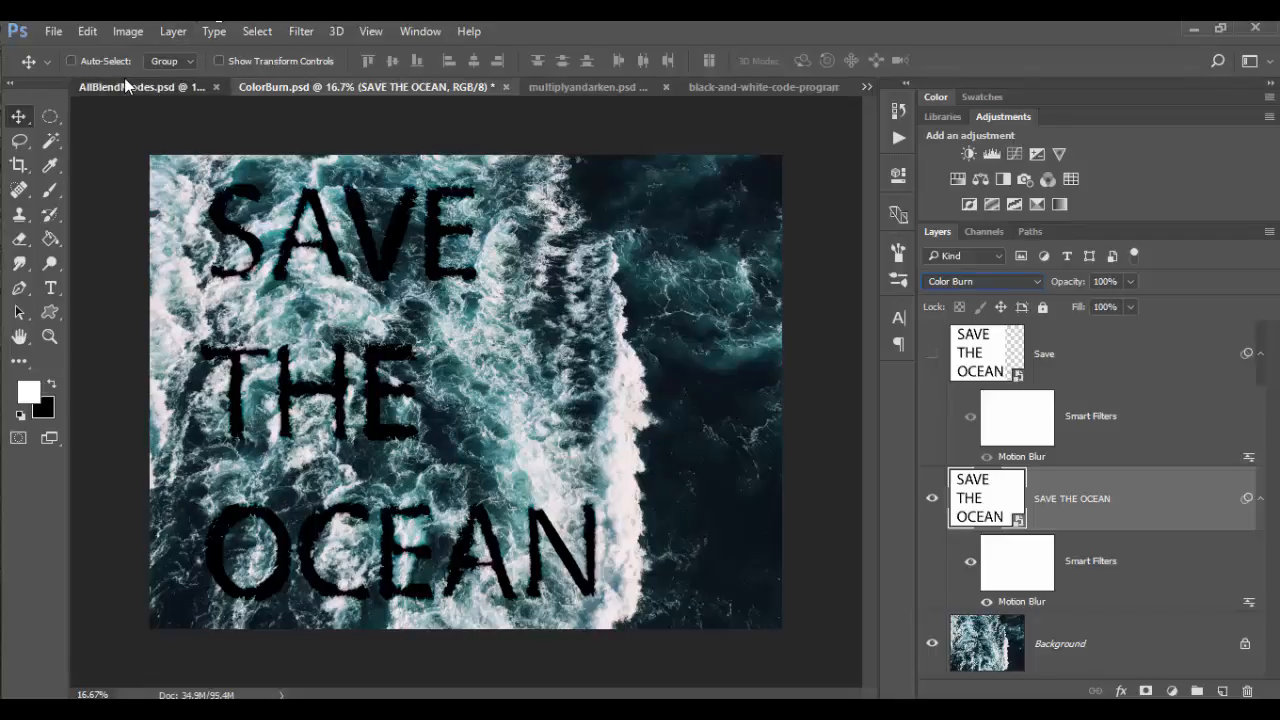